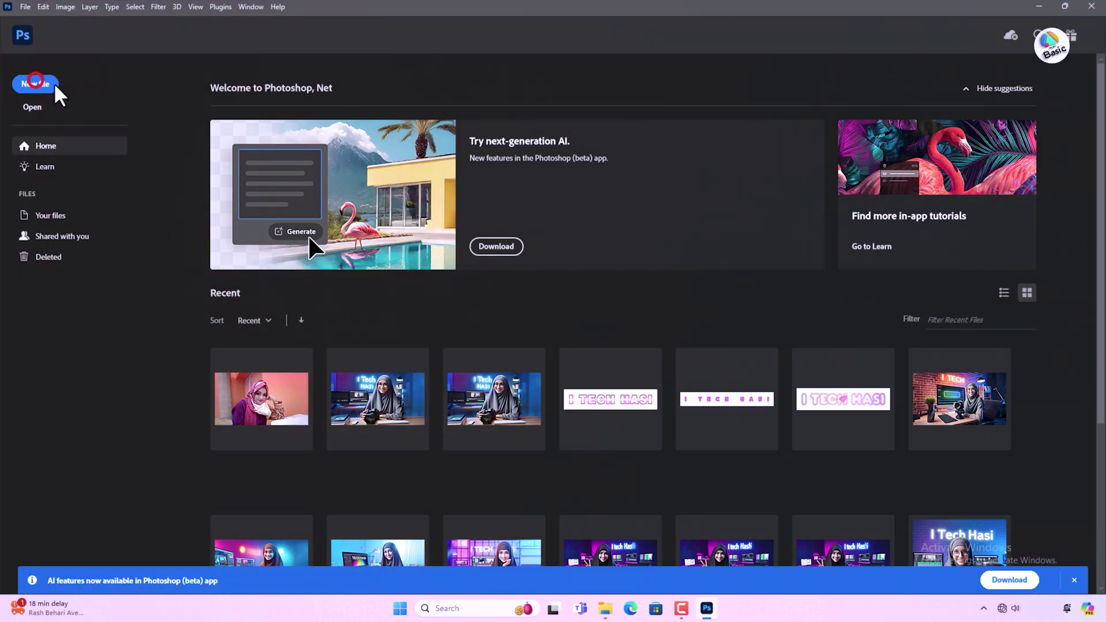
Create a new blank 1920 × 1080 px, 300 ppi document from the preset
left_click(55, 86)
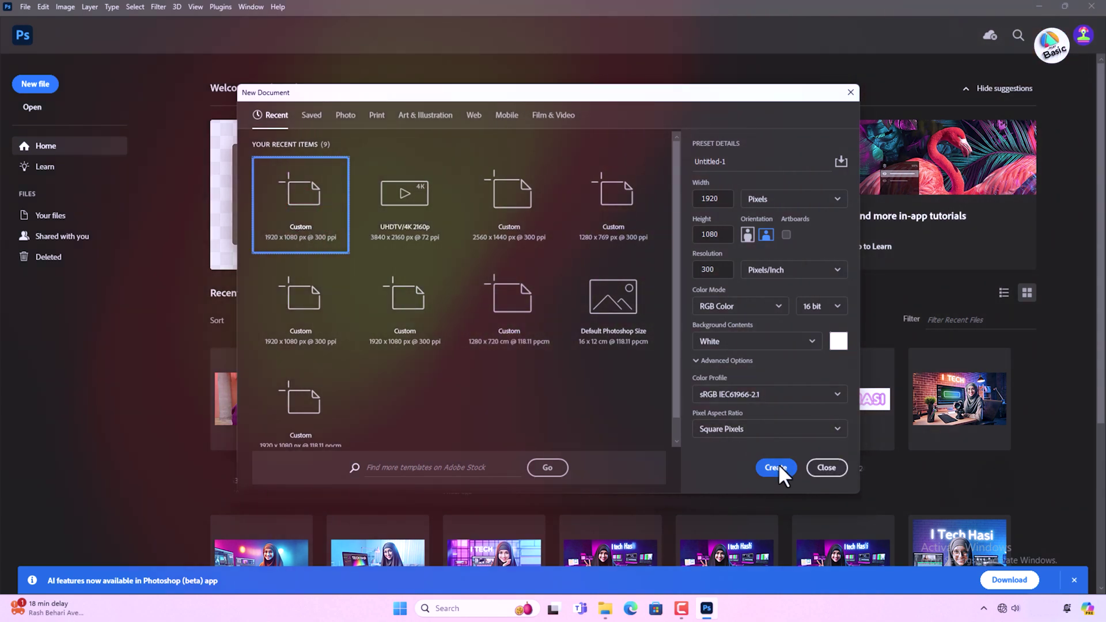
left_click(775, 467)
Place the Screenshot 2024 woman photo onto the canvas and commit it
mouse_move(608, 611)
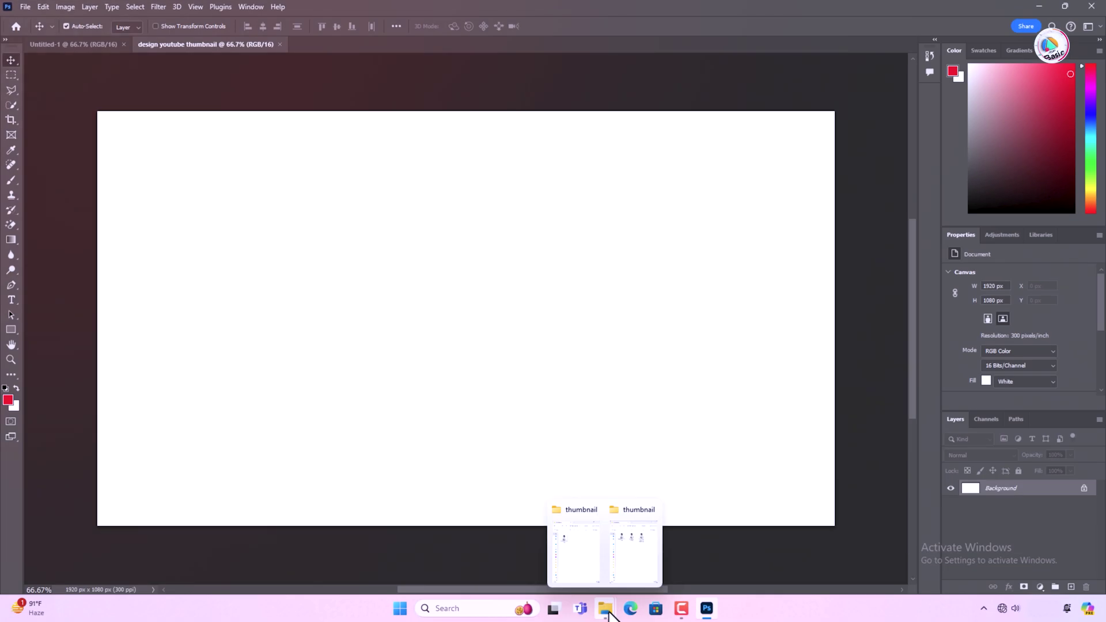
left_click(632, 559)
left_click_drag(438, 306, 438, 305)
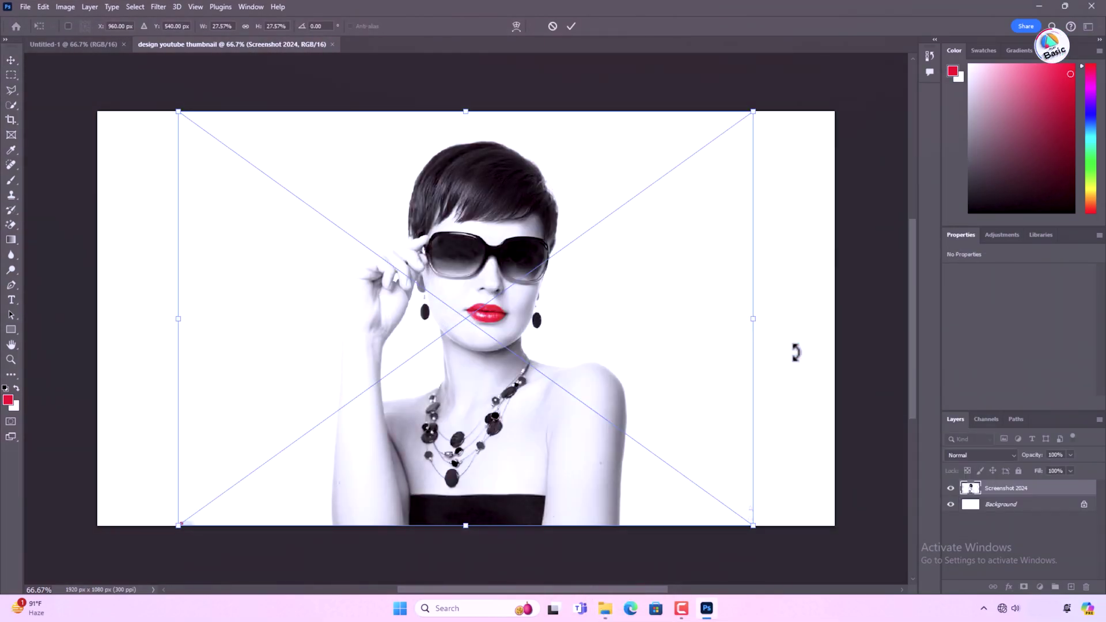
left_click(568, 25)
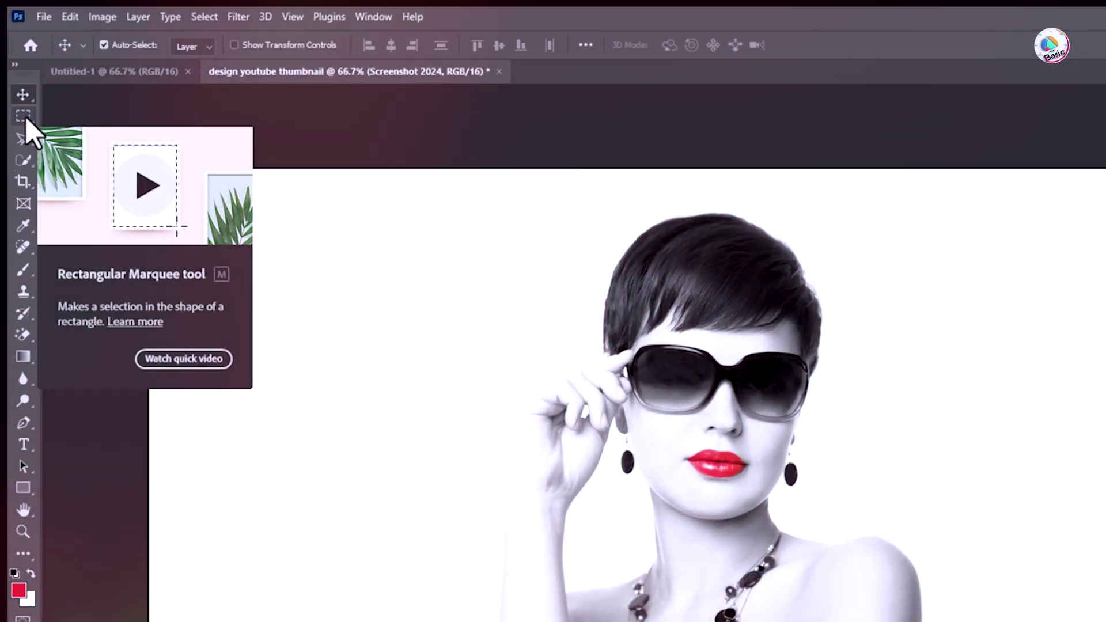
Open the placed photo's contents separately and remove its white background
left_click(25, 116)
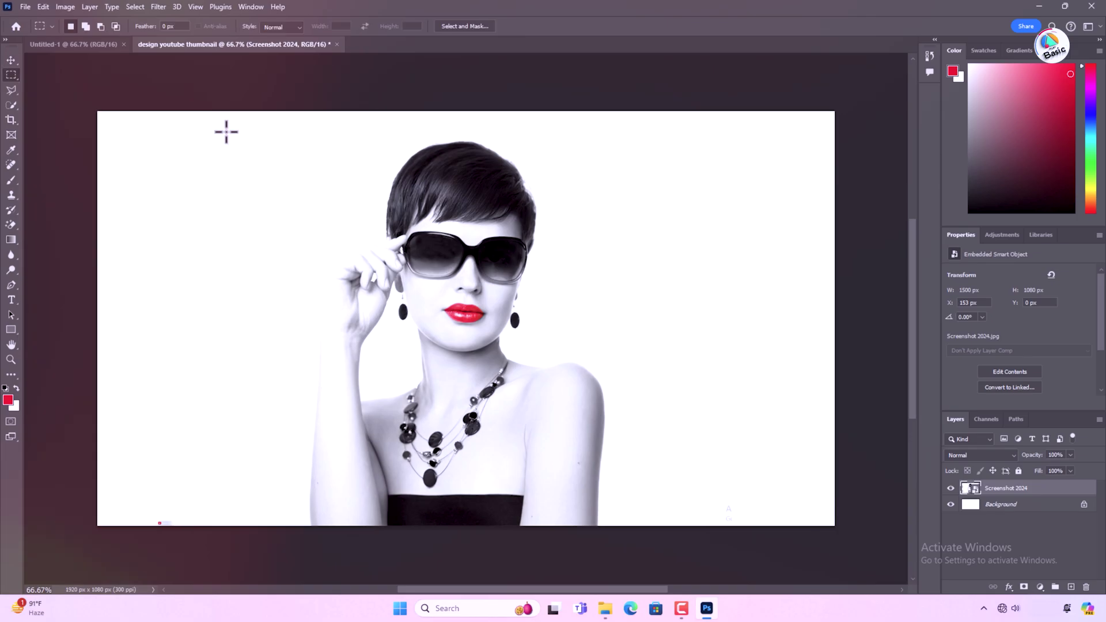
left_click_drag(337, 198, 577, 374)
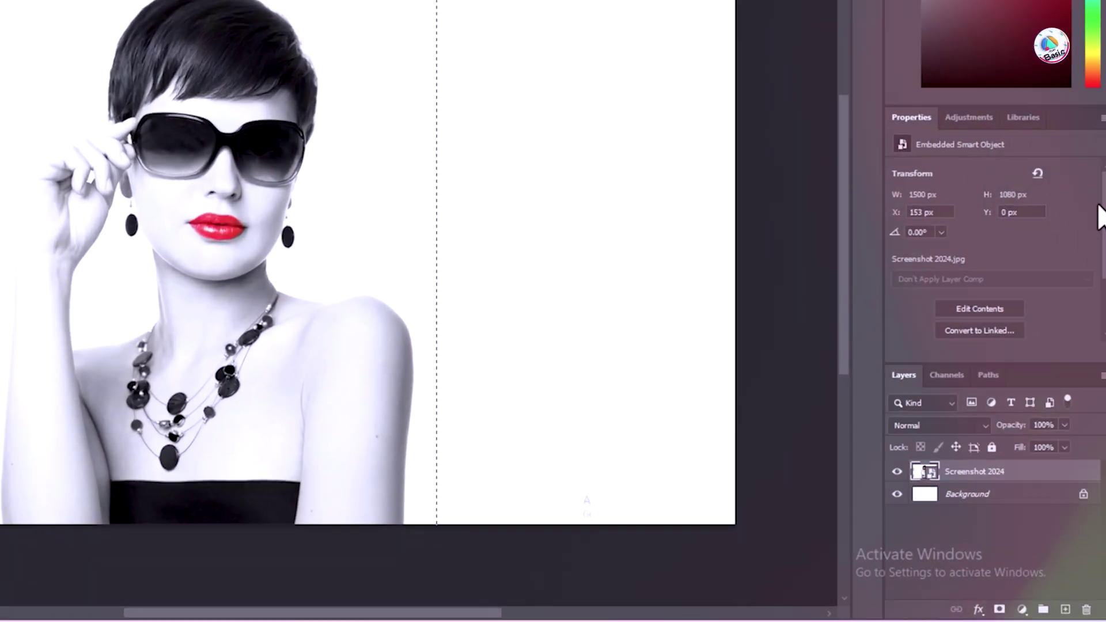
left_click(974, 471)
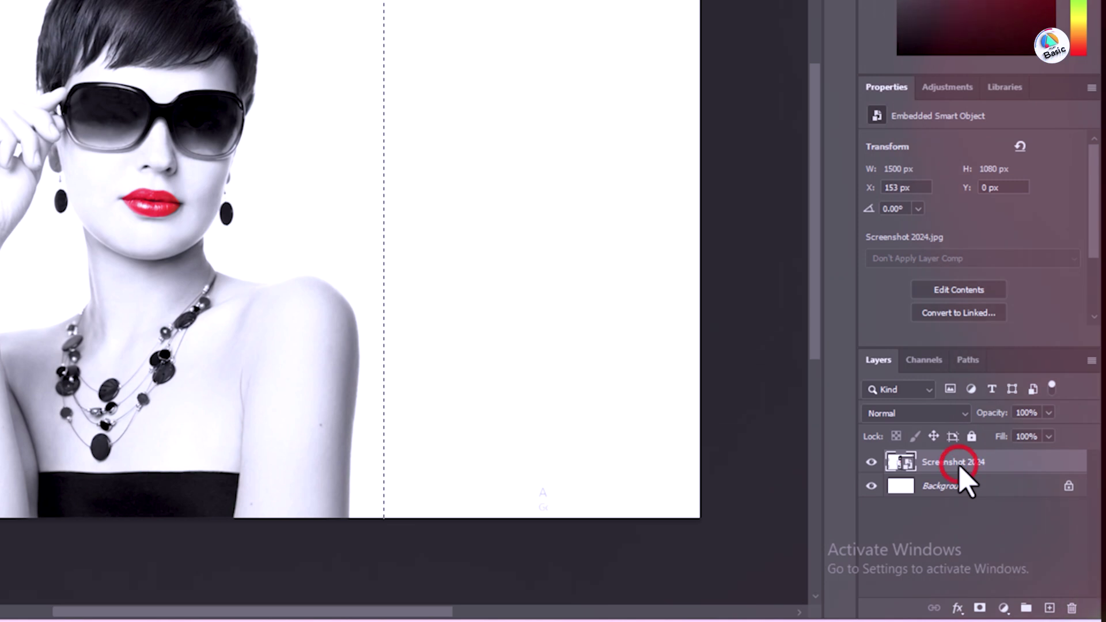
left_click(959, 290)
left_click_drag(1094, 168, 1093, 225)
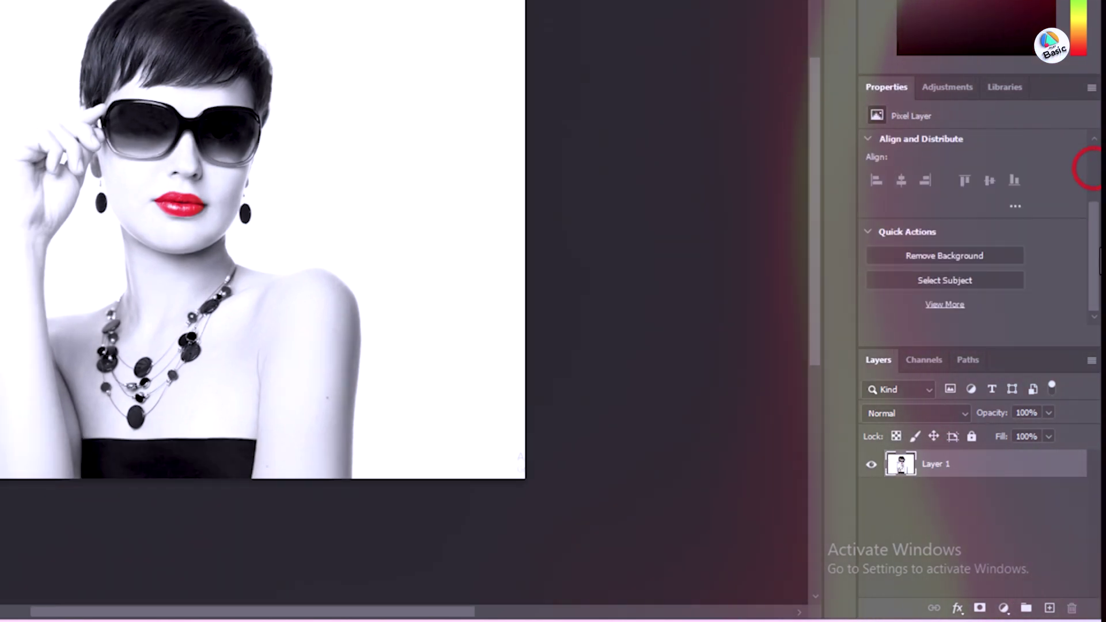
left_click(953, 258)
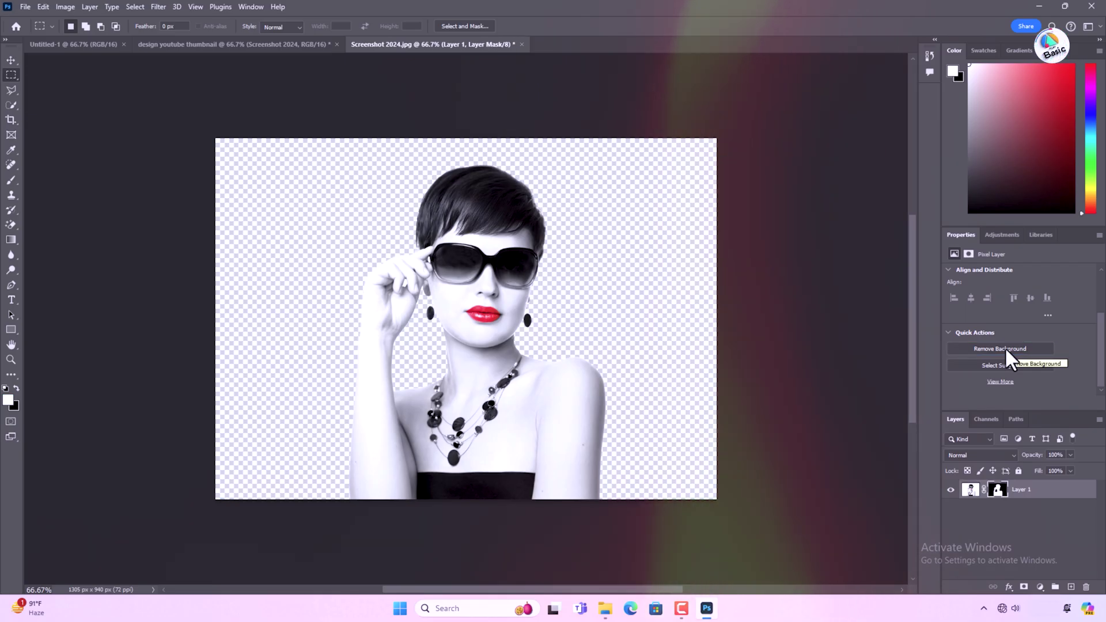
Create a second 1920 × 1080 px, 300 ppi document and paste the cut-out woman in
key("ctrl+n")
double_click(438, 207)
type("1920")
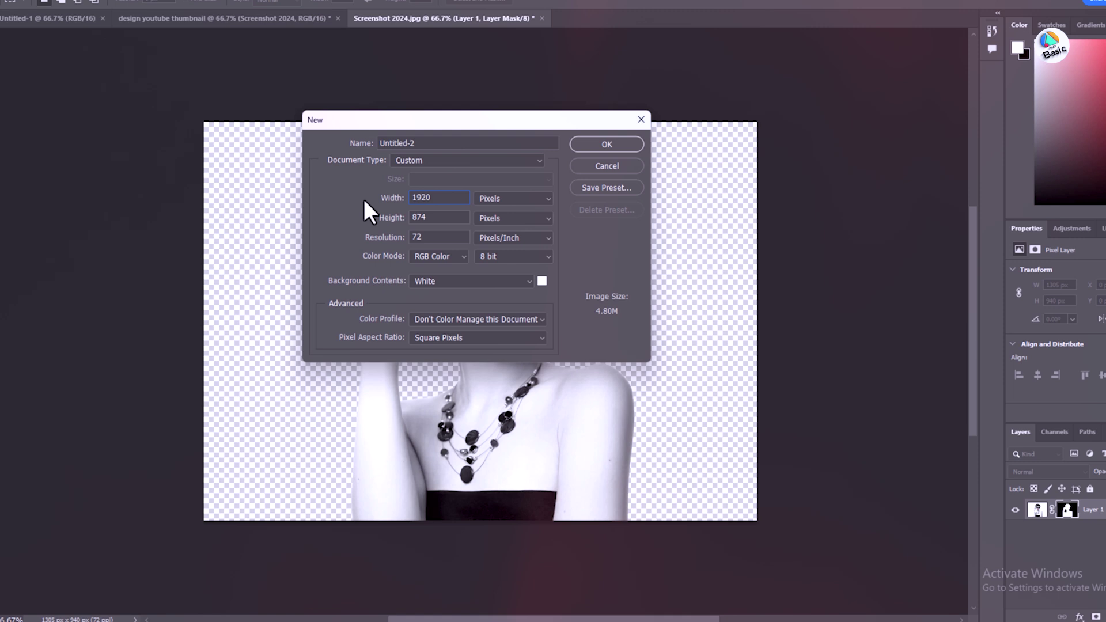
double_click(432, 225)
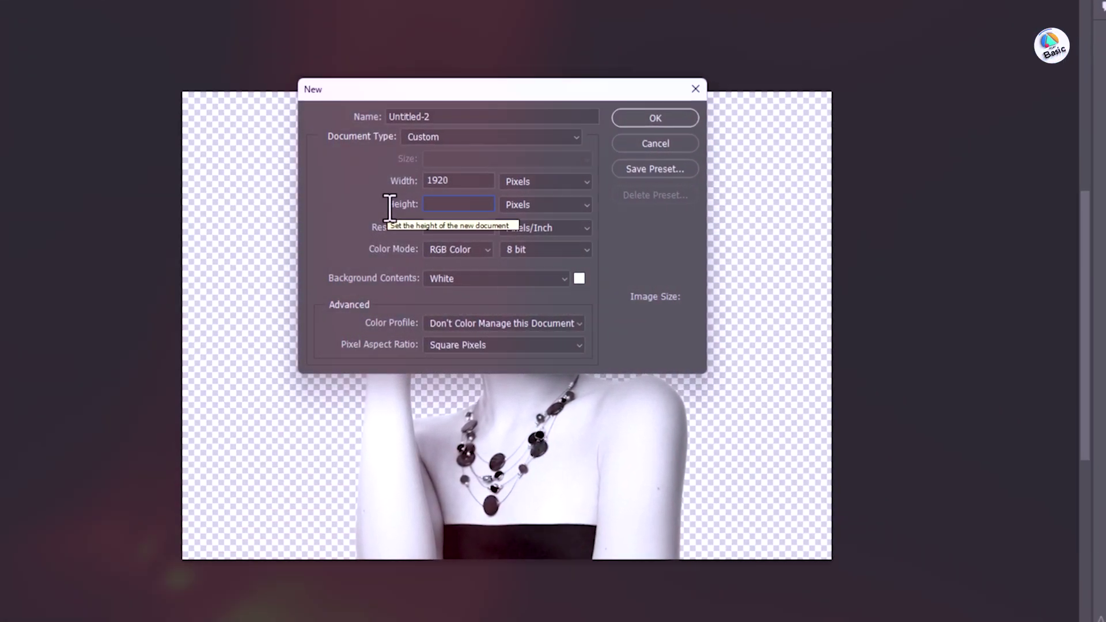
type("1080")
double_click(444, 222)
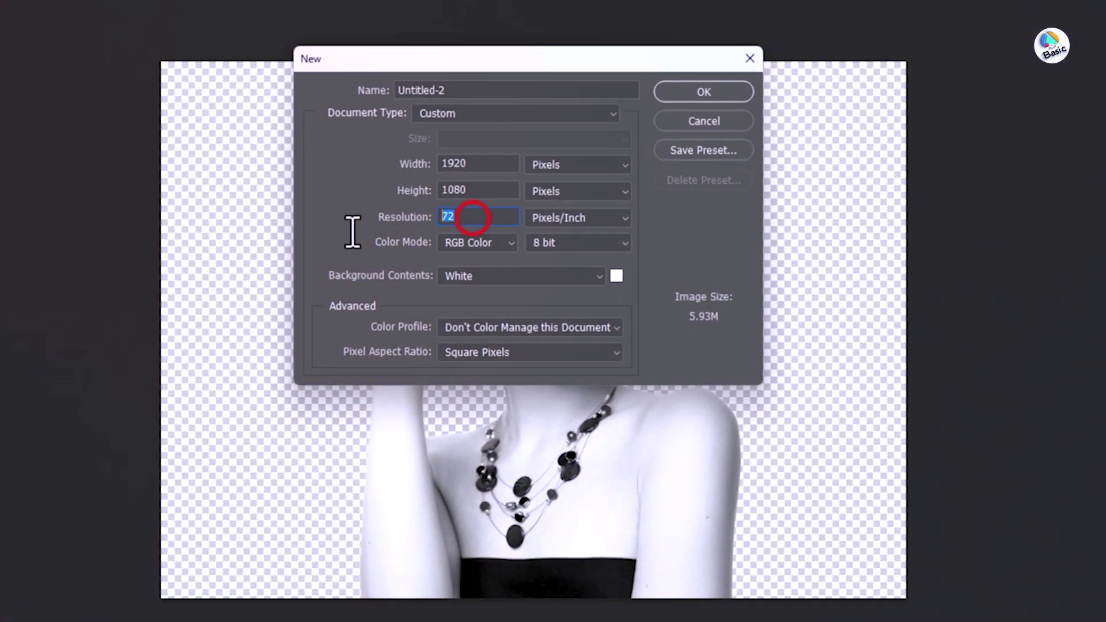
type("300")
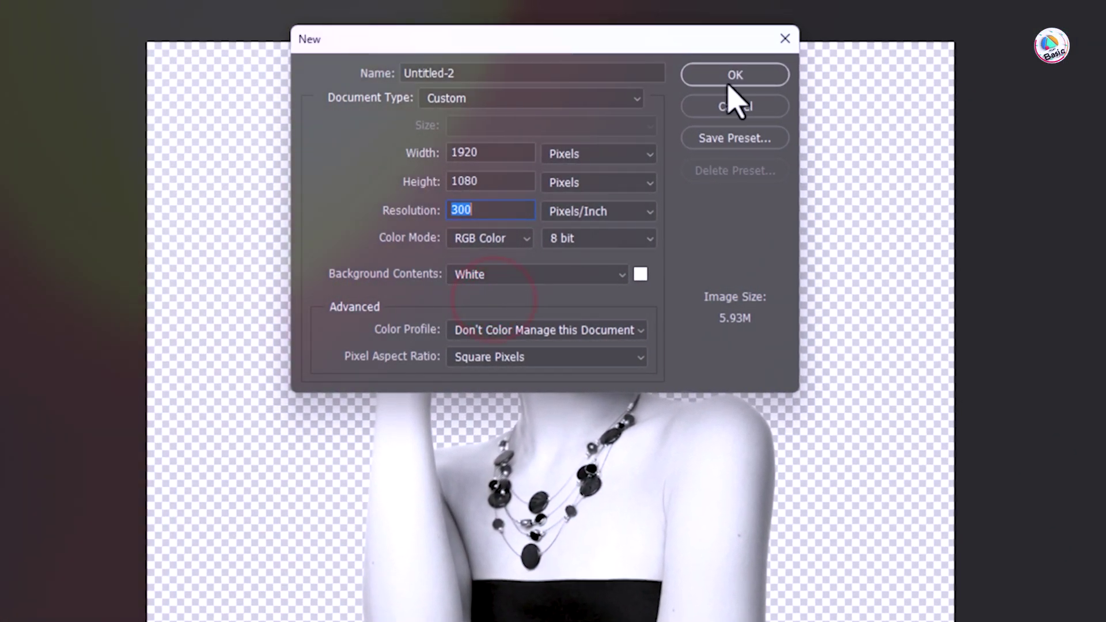
left_click(742, 81)
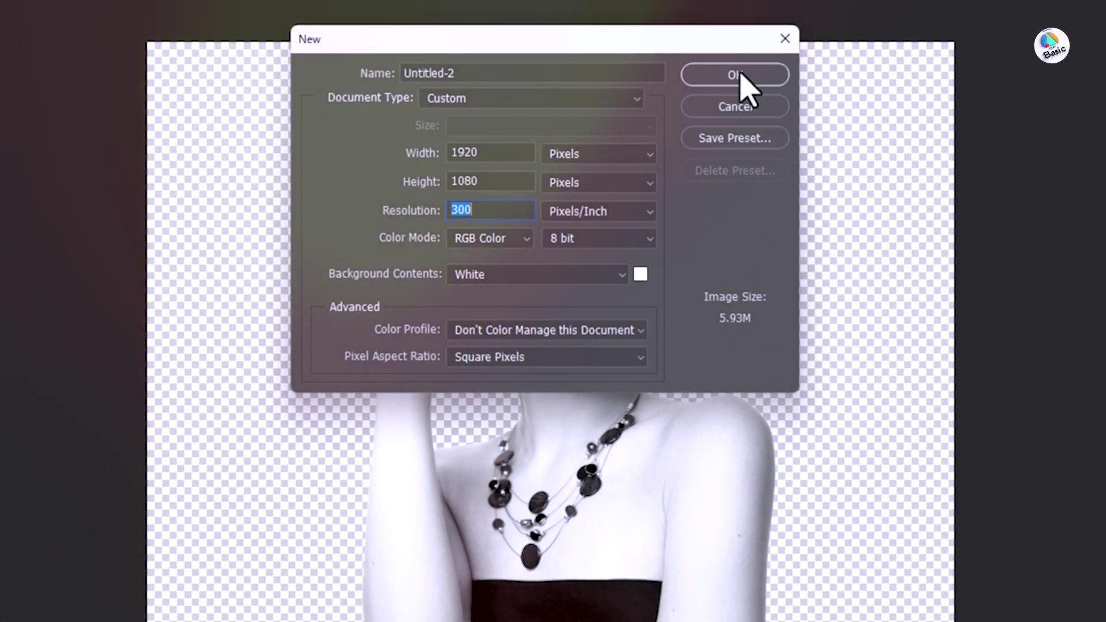
key("ctrl+v")
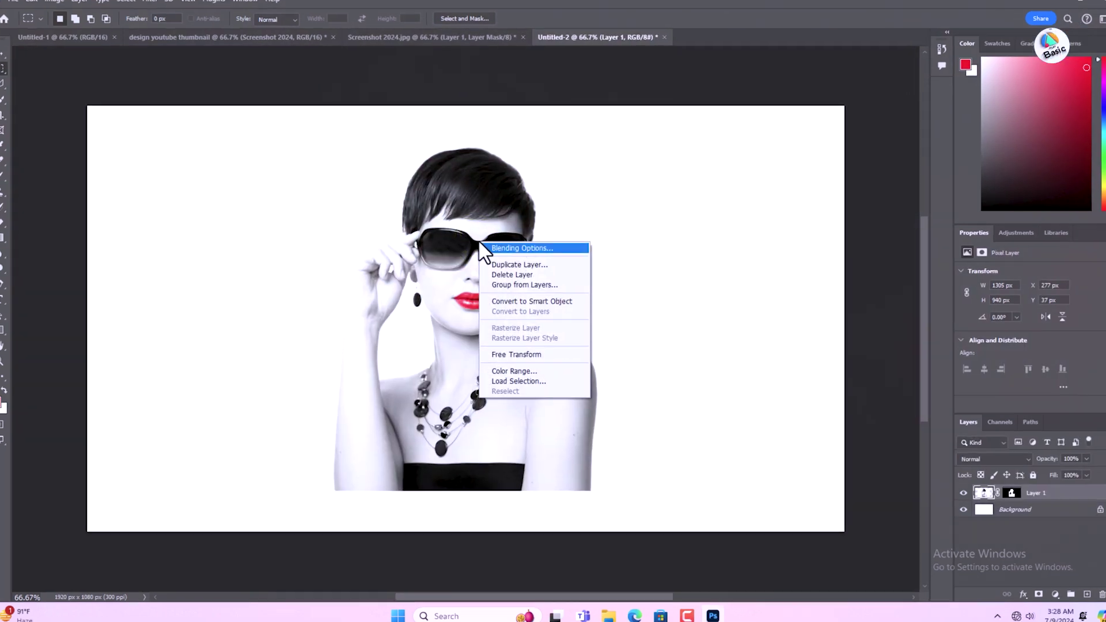
Add an Outer Glow to the woman layer and adjust its Blend If range on Gray
left_click(521, 249)
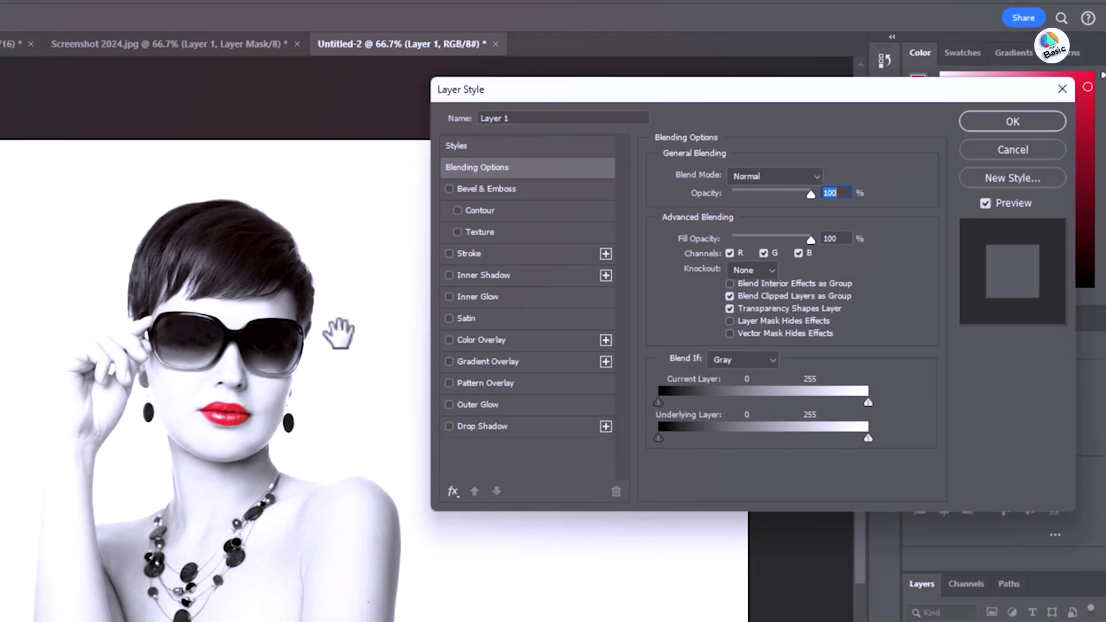
left_click(448, 405)
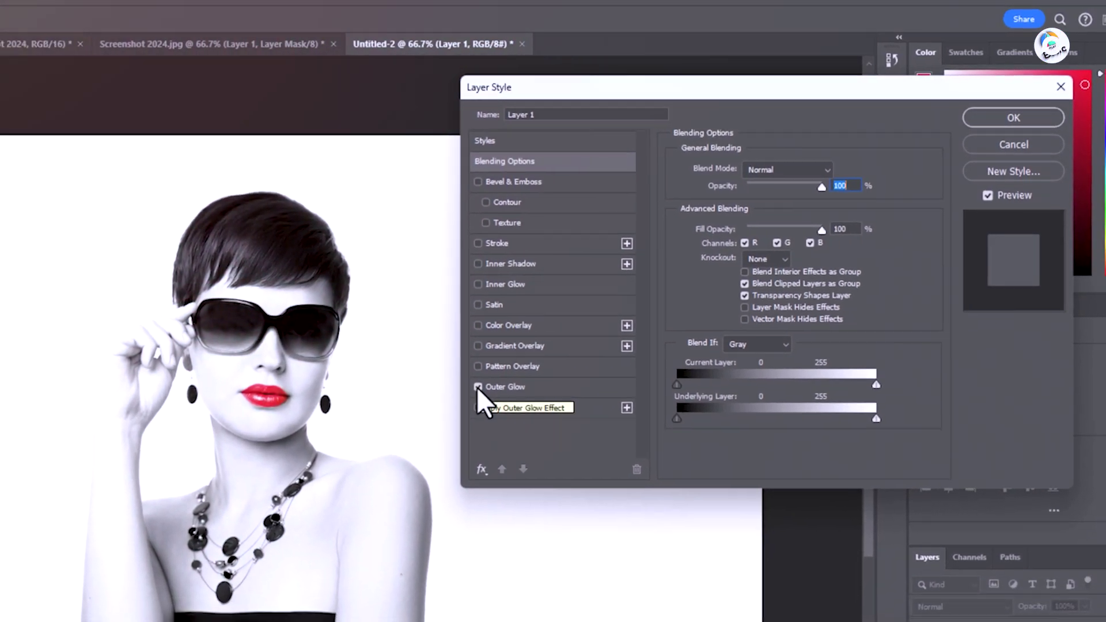
left_click_drag(877, 418, 909, 349)
left_click(809, 315)
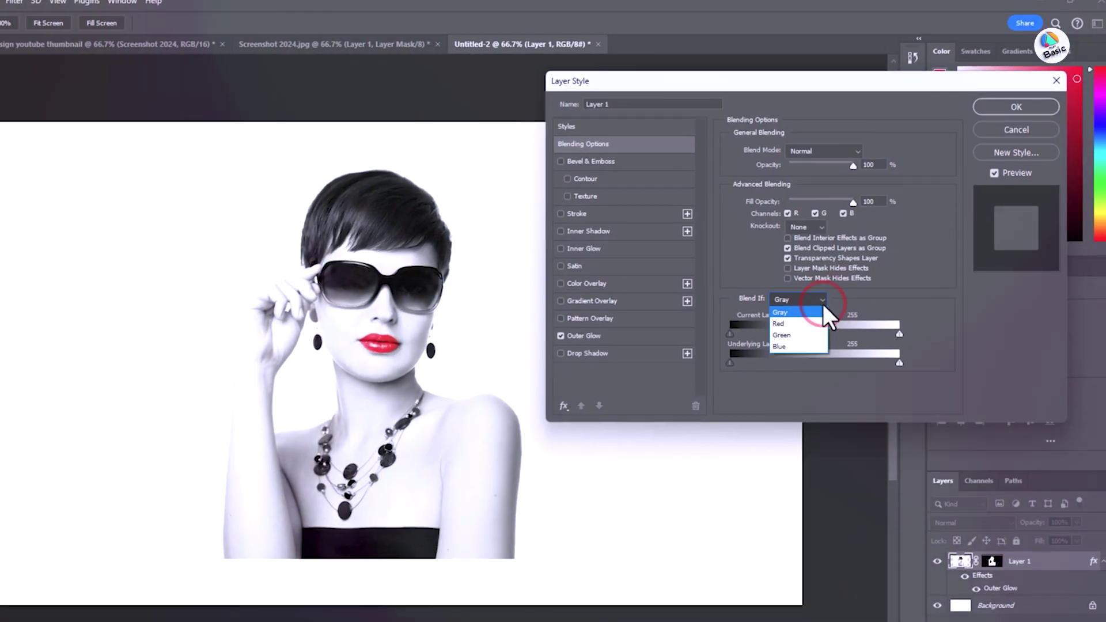
left_click(787, 334)
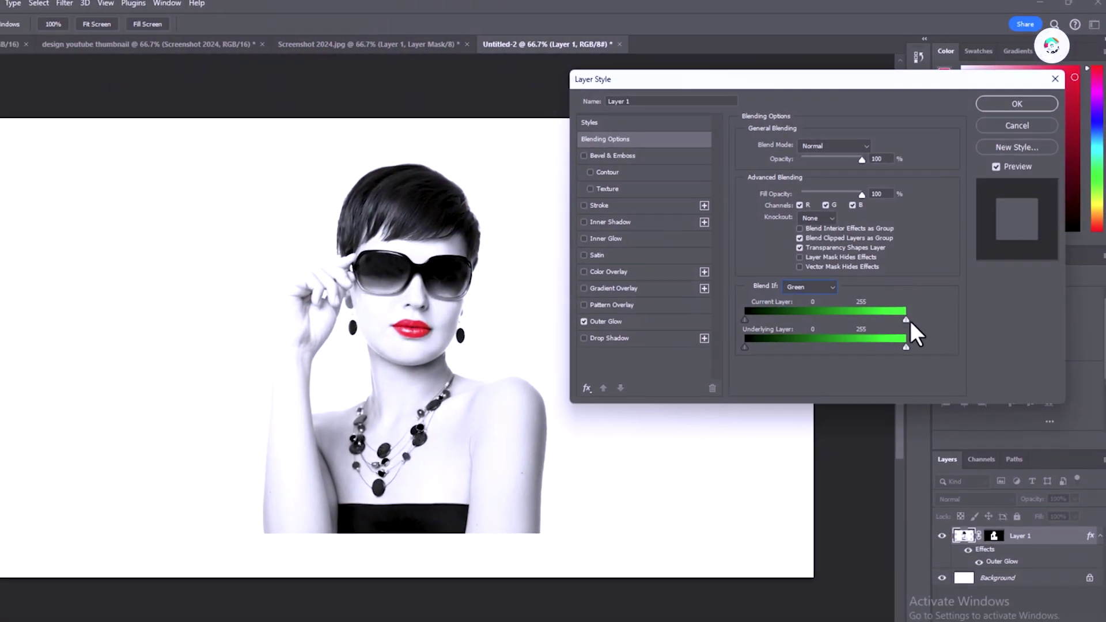
left_click(829, 286)
left_click(816, 293)
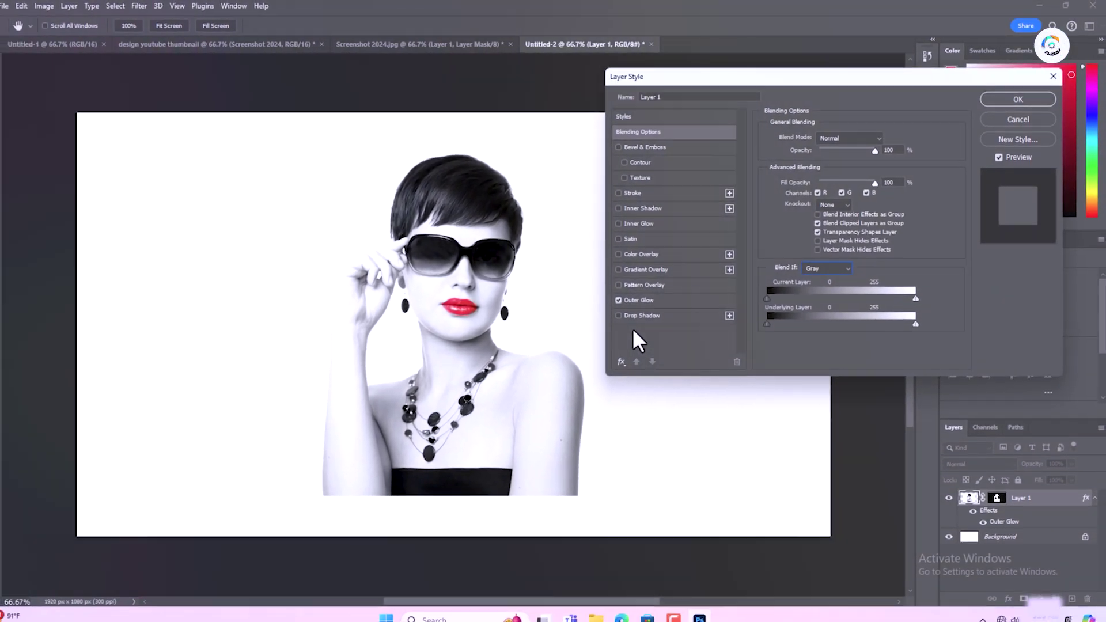
Add a Drop Shadow, hide the brightest tones and lower the layer's fill opacity
left_click(619, 315)
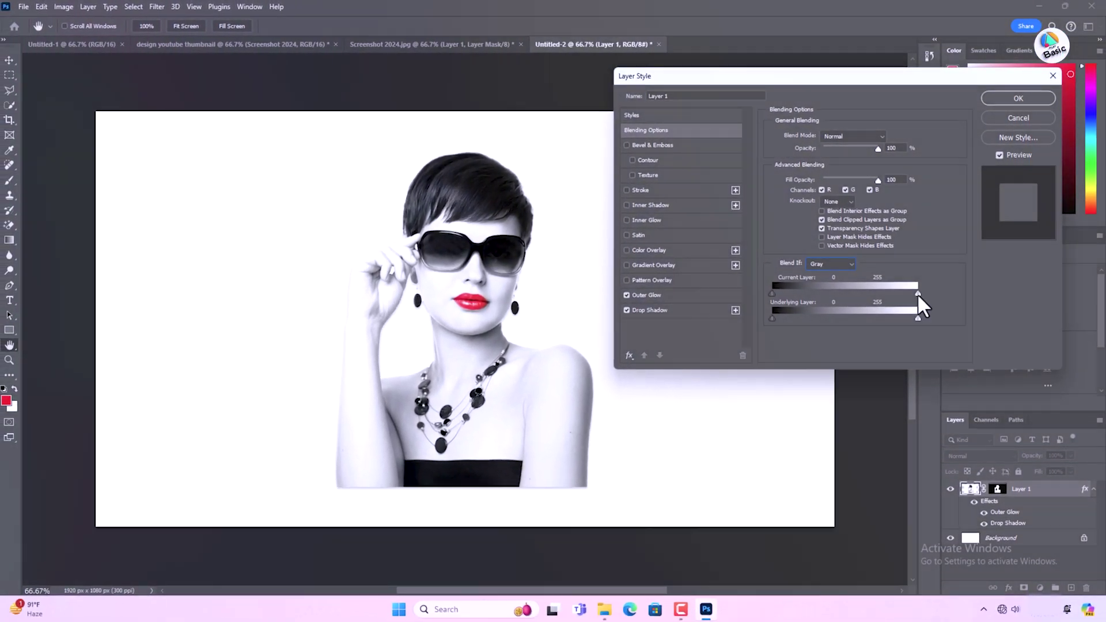
left_click_drag(917, 292, 911, 292)
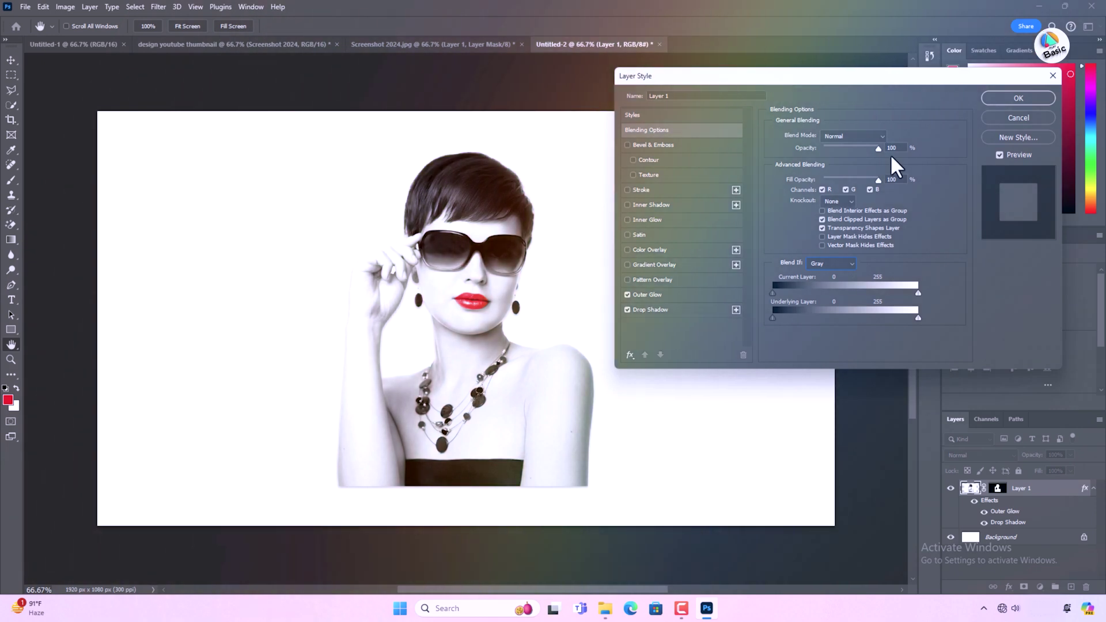
left_click_drag(878, 180, 853, 181)
left_click(887, 147)
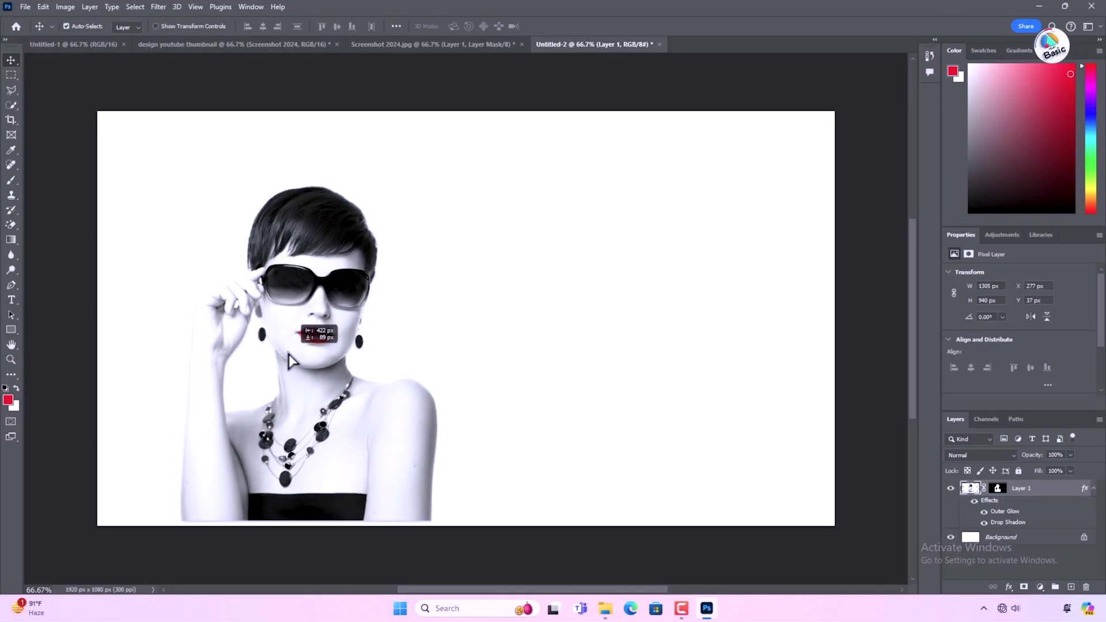
Move the woman to the right and add large 'One Click' text across the upper left
left_click_drag(344, 346, 666, 360)
left_click(11, 300)
left_click(211, 262)
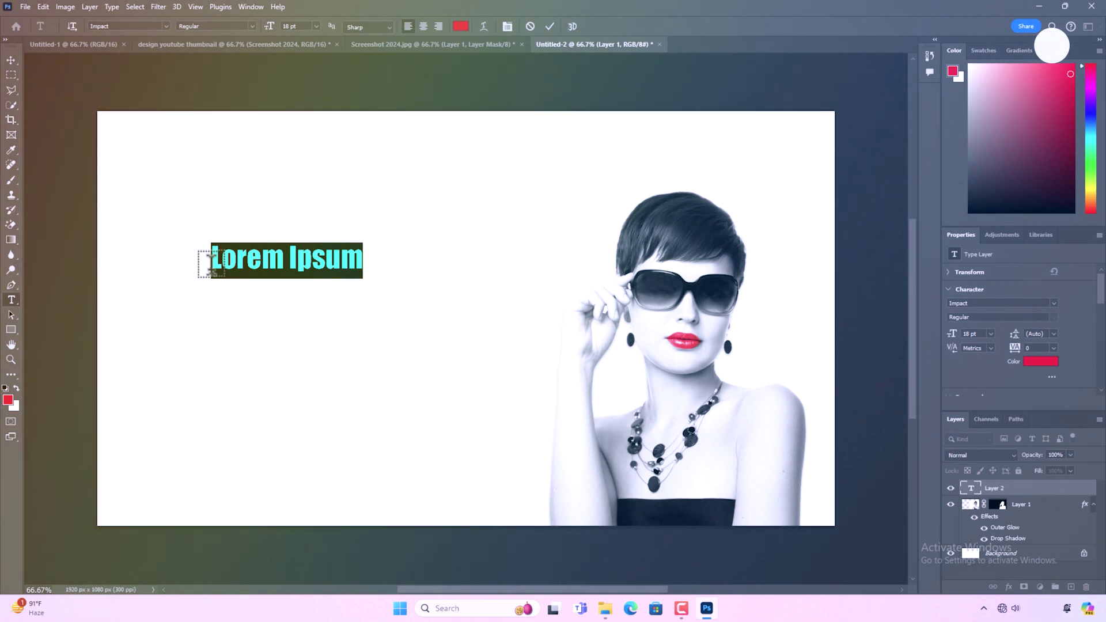
type("One Click")
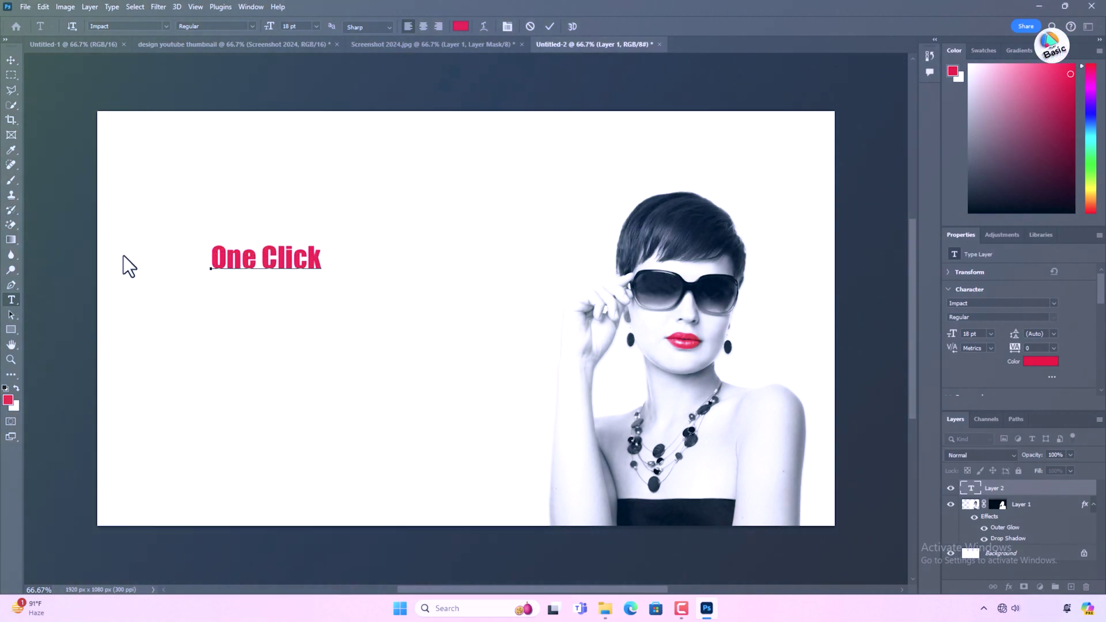
left_click_drag(383, 231, 514, 158)
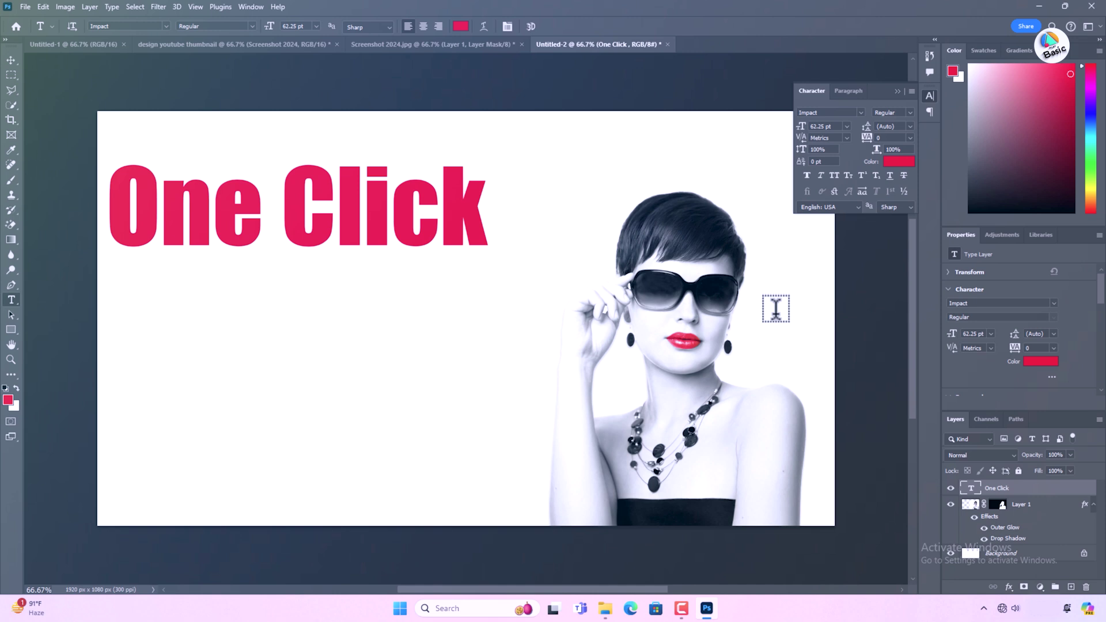
Give One Click a red colour and paste in the colour-wheel screenshot
left_click(1040, 361)
left_click(667, 388)
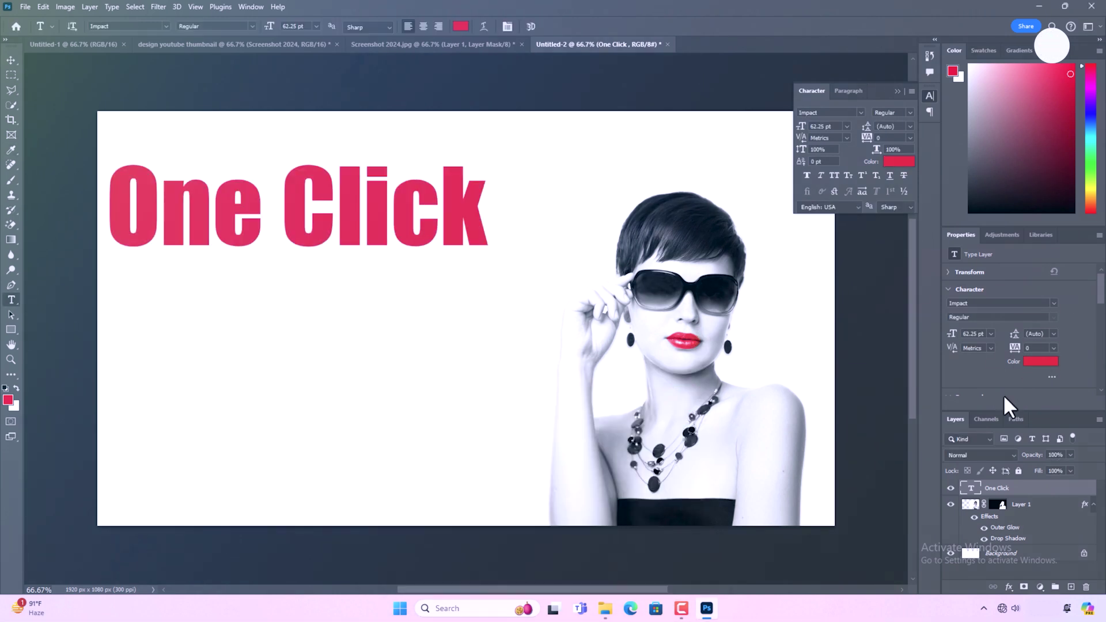
key("ctrl+v")
Remove the colour wheel's background and drag it into Untitled-2 below One Click
left_click(1009, 372)
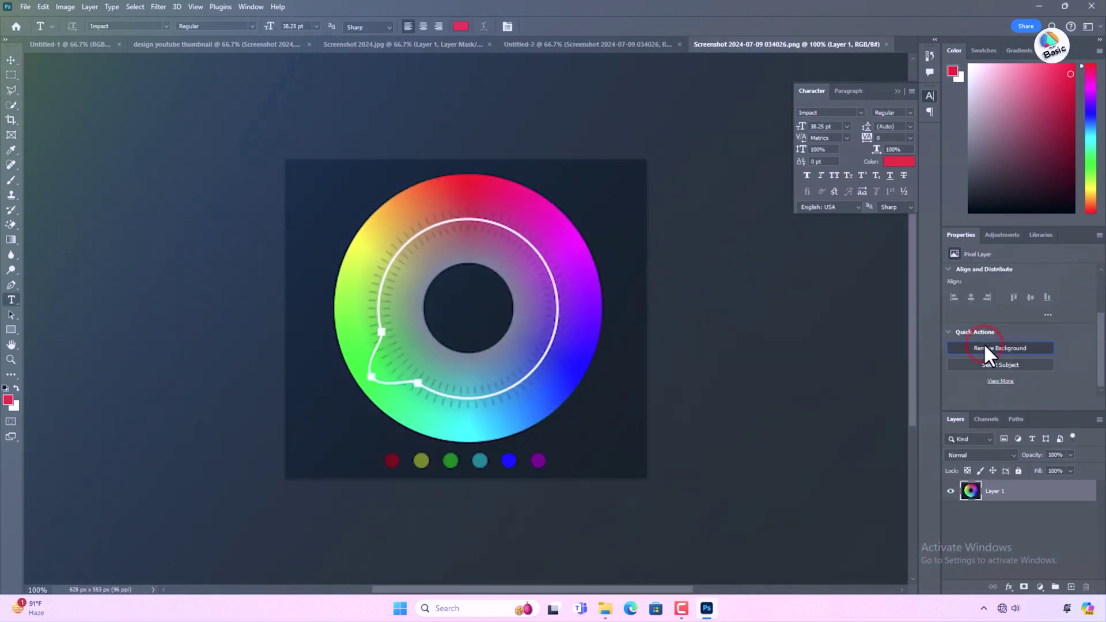
left_click(984, 345)
left_click_drag(257, 111, 447, 430)
Add orange 'Color Grading' text below One Click and stretch it wider
key("t")
left_click(191, 306)
type("Color Grading")
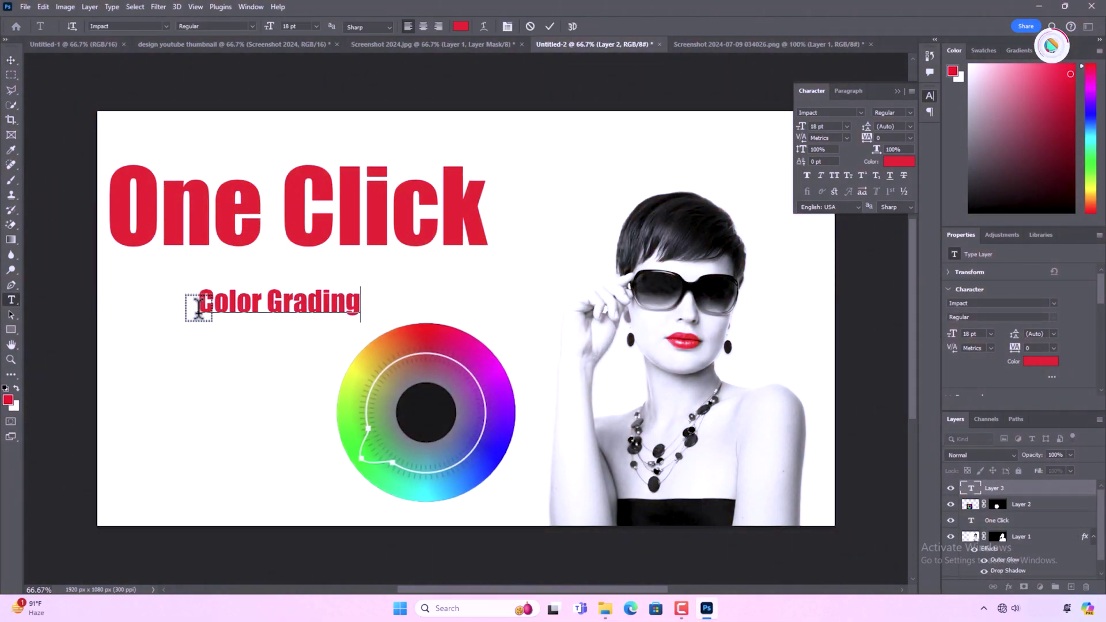
left_click(461, 26)
left_click(630, 440)
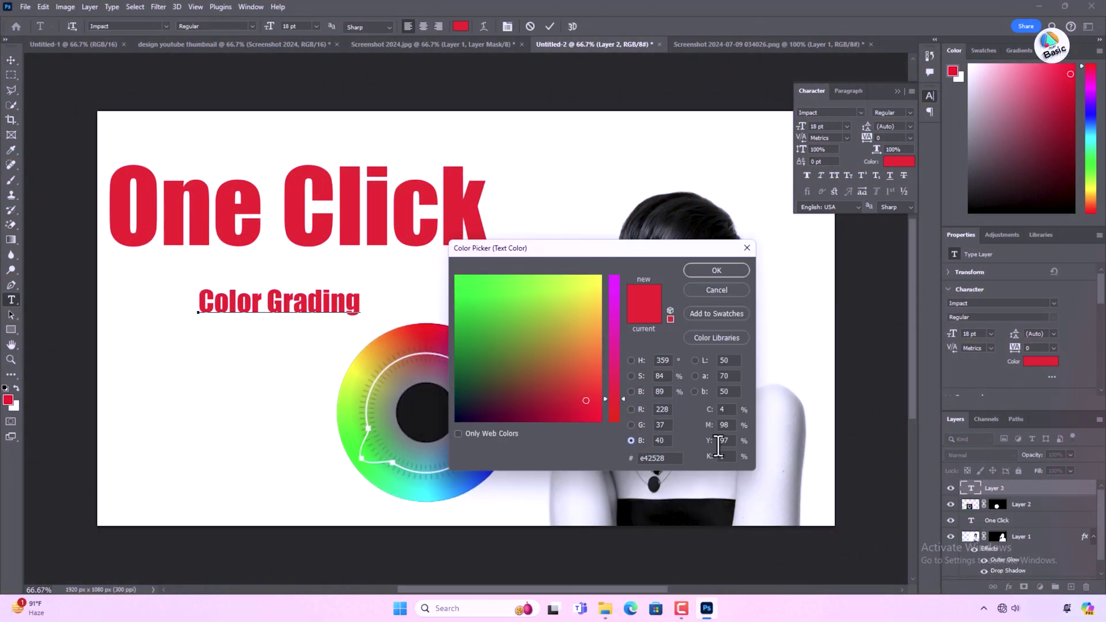
left_click_drag(595, 395, 598, 324)
left_click(717, 270)
left_click(550, 26)
key("ctrl+t")
left_click_drag(361, 302, 460, 298)
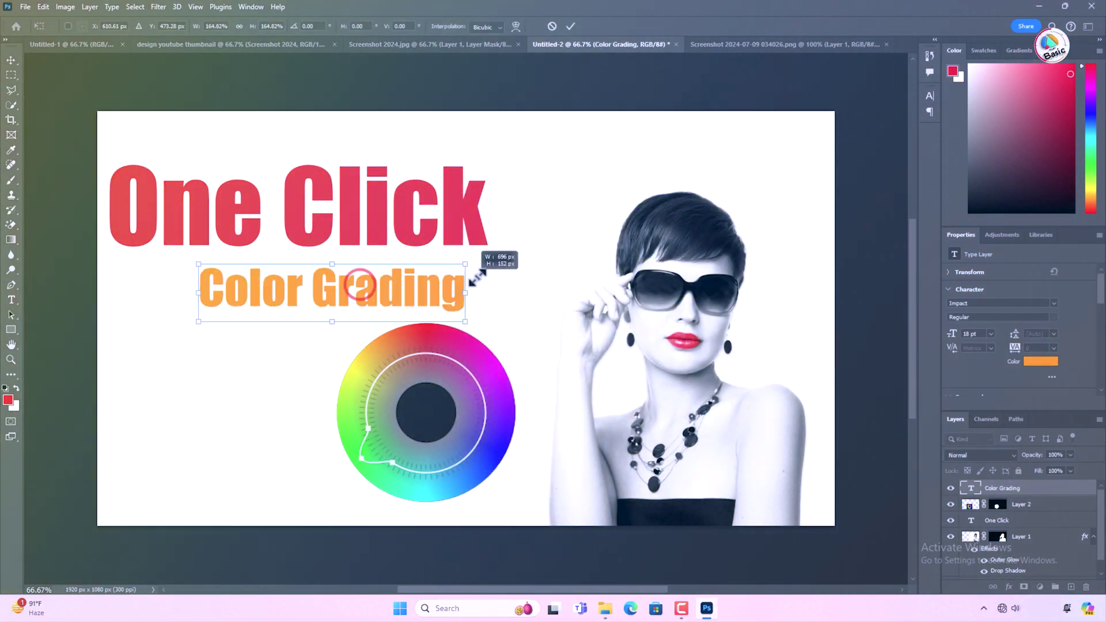
Split the title into 'Color' and 'Grading' lines and enlarge the word Color
key("Return")
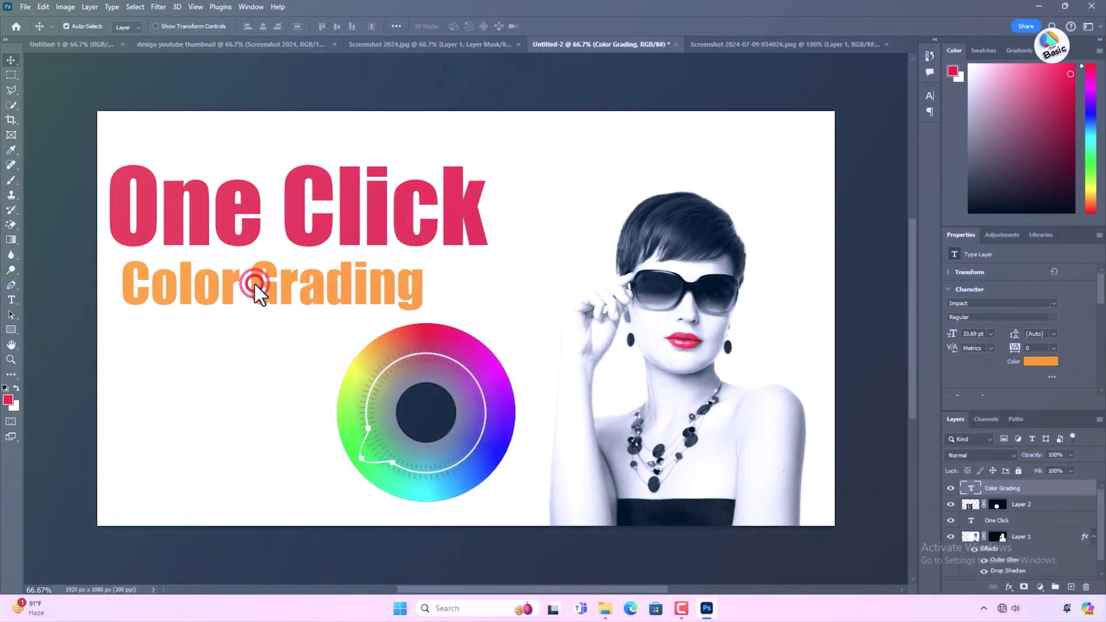
double_click(255, 285)
key("Return")
double_click(172, 306)
key("ctrl+t")
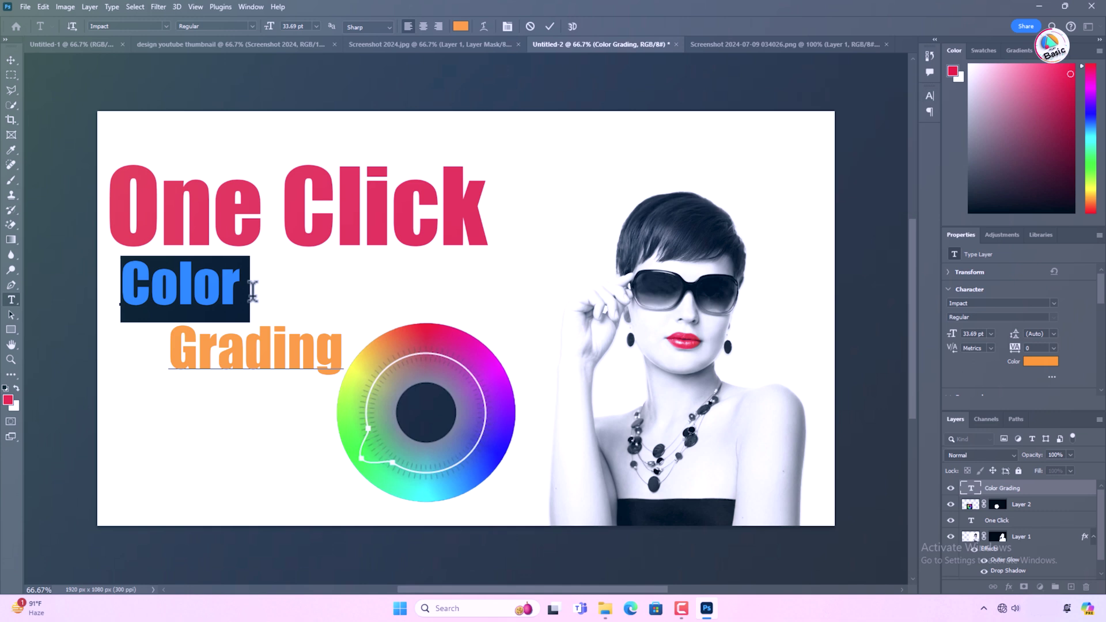
left_click(990, 333)
left_click(988, 336)
left_click(271, 414)
Reposition the title and colour wheel, and enlarge the woman's photo to about 122%
key("v")
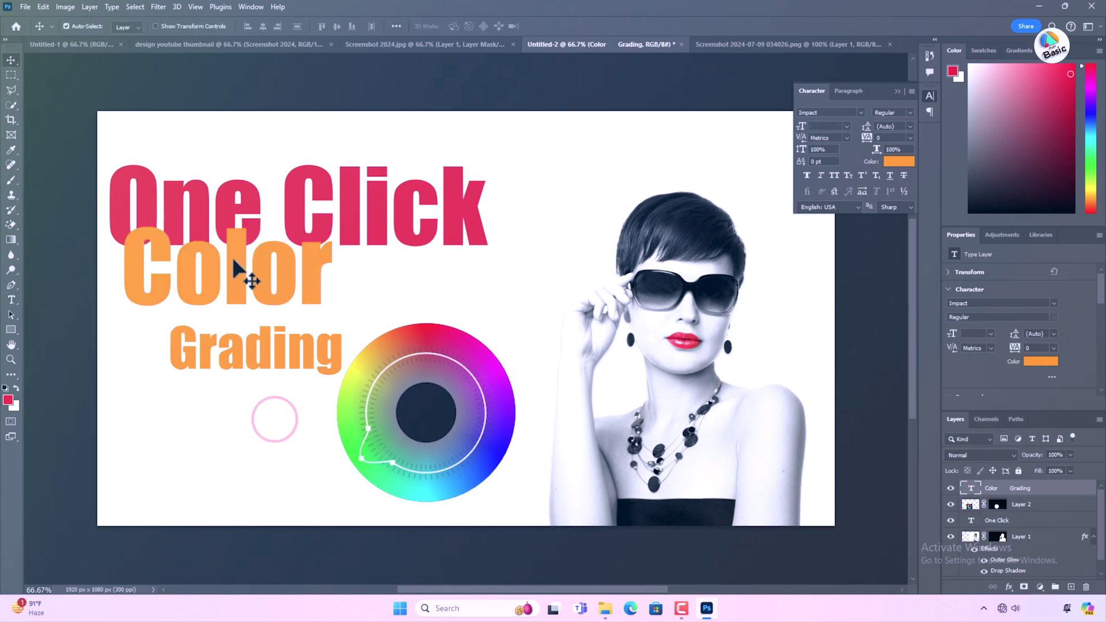
left_click_drag(246, 271, 218, 318)
left_click_drag(445, 373, 434, 307)
mouse_move(669, 403)
left_mouse_down()
mouse_move(648, 427)
mouse_move(668, 403)
left_mouse_up()
key("ctrl+t")
left_click_drag(667, 165, 657, 84)
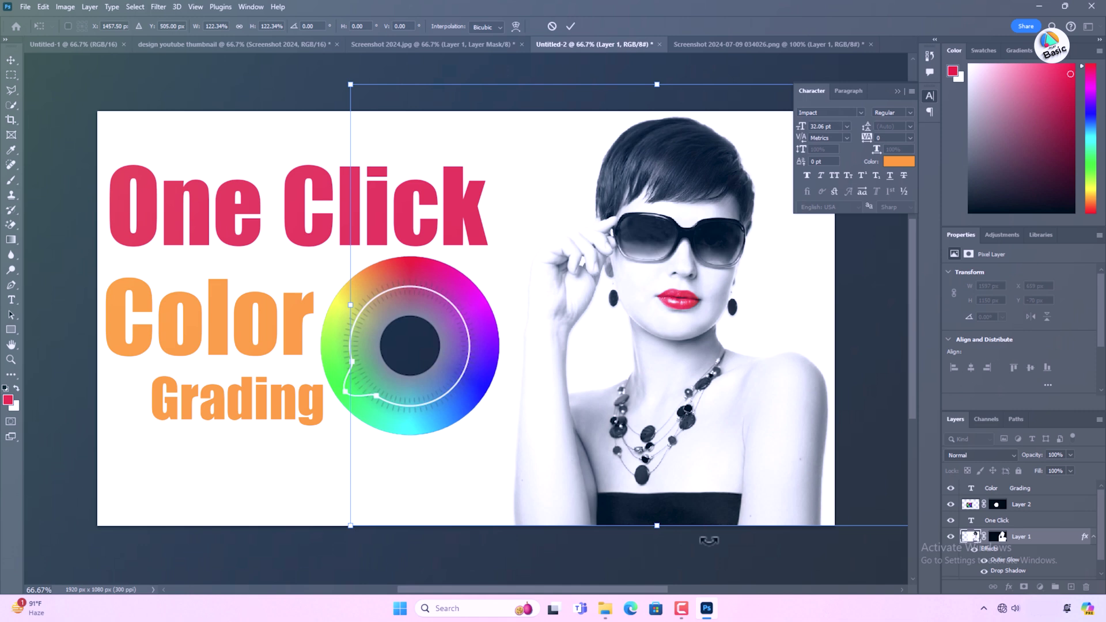
Place the YouTube #1 badge and shrink it to sit bottom centre
key("Return")
left_click(605, 608)
left_click_drag(795, 193, 547, 383)
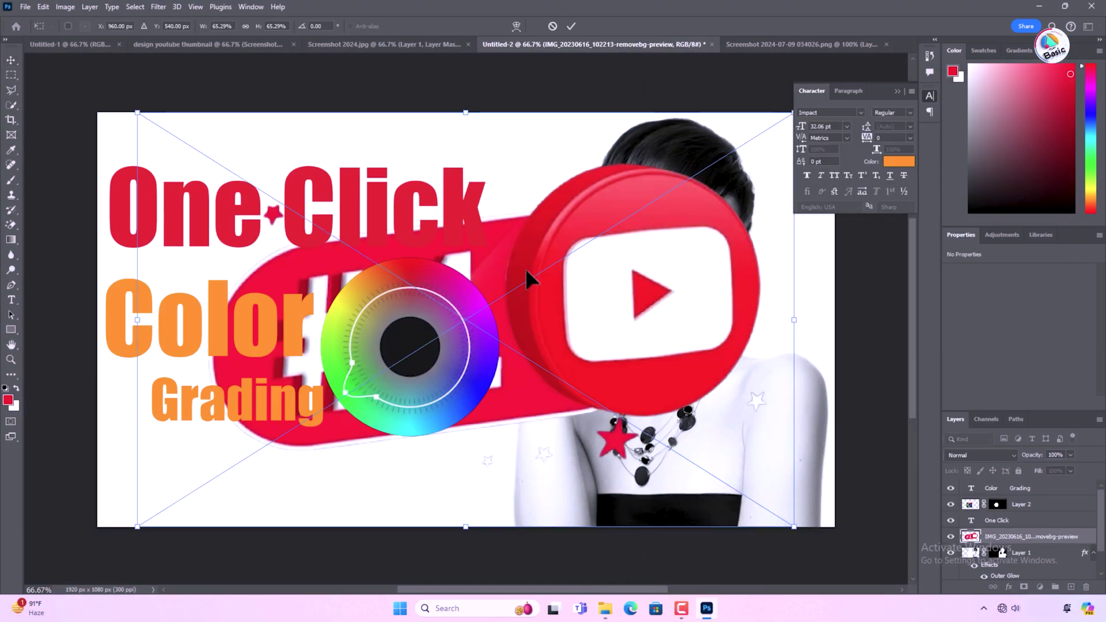
left_click_drag(420, 113, 421, 409)
left_click(605, 608)
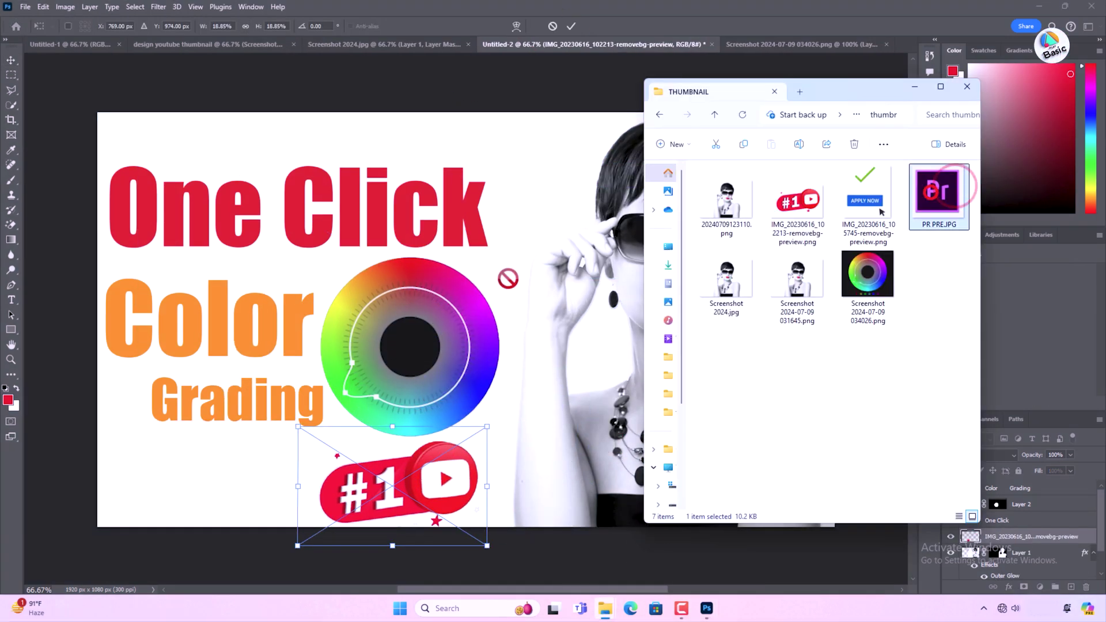
Place the tick, APPLY NOW and Pr images, shrinking APPLY NOW into the lower left
left_click_drag(749, 87, 460, 94)
left_click(570, 26)
left_click(604, 608)
left_click_drag(507, 207, 795, 457)
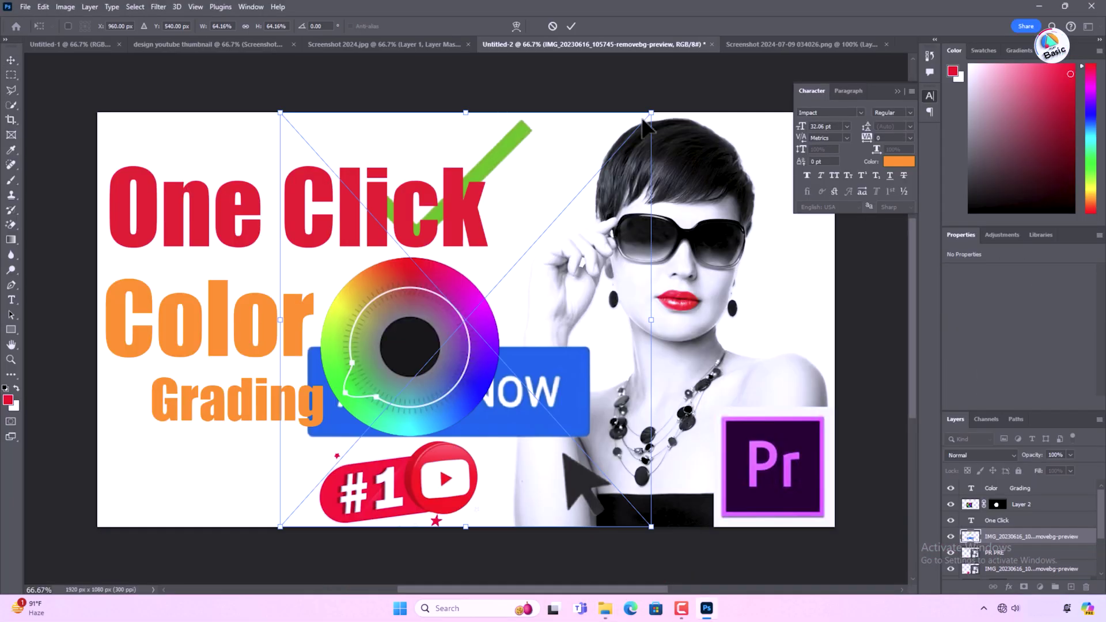
left_click_drag(493, 388, 276, 487)
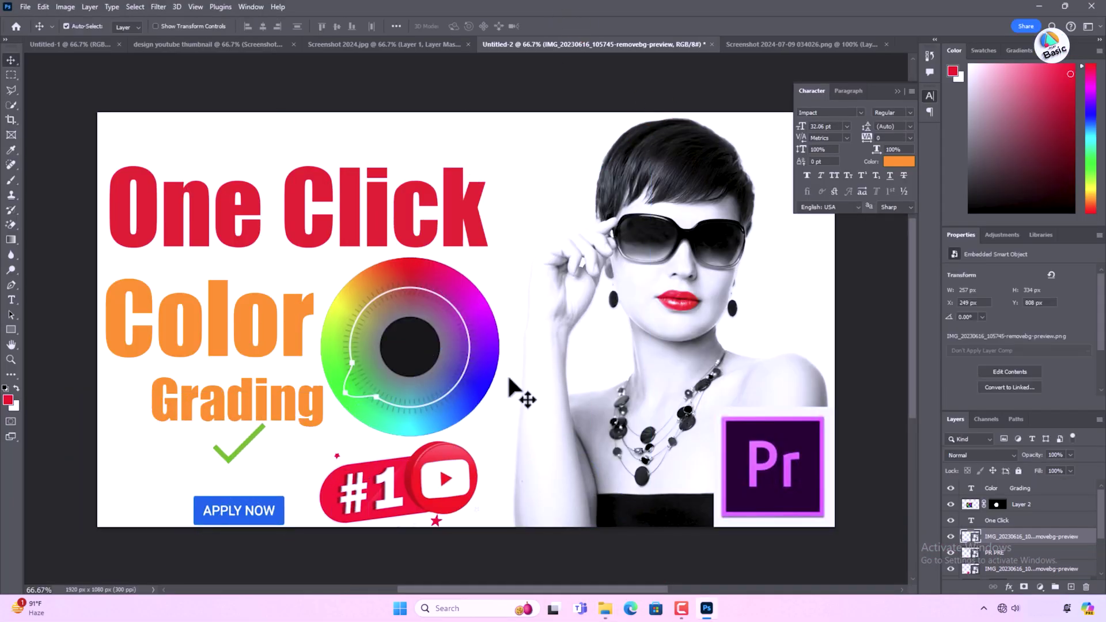
Place the YouTube Studio gear icon and fit the Pr icon inside the colour wheel
left_click(682, 611)
left_click_drag(746, 382, 475, 458)
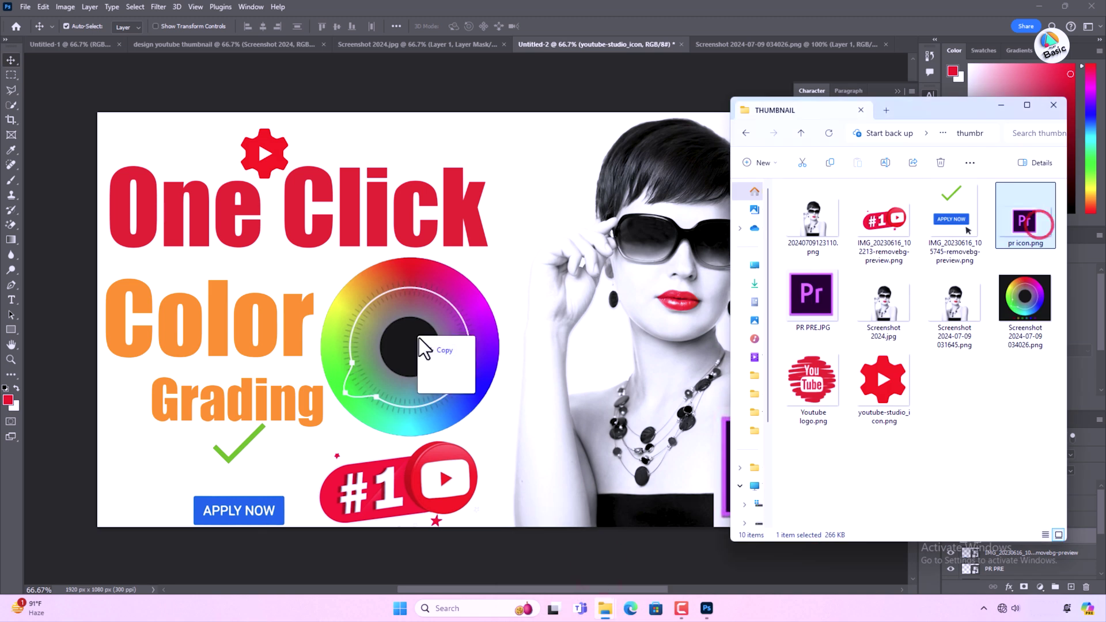
left_click_drag(420, 345, 424, 347)
left_click_drag(474, 178, 567, 410)
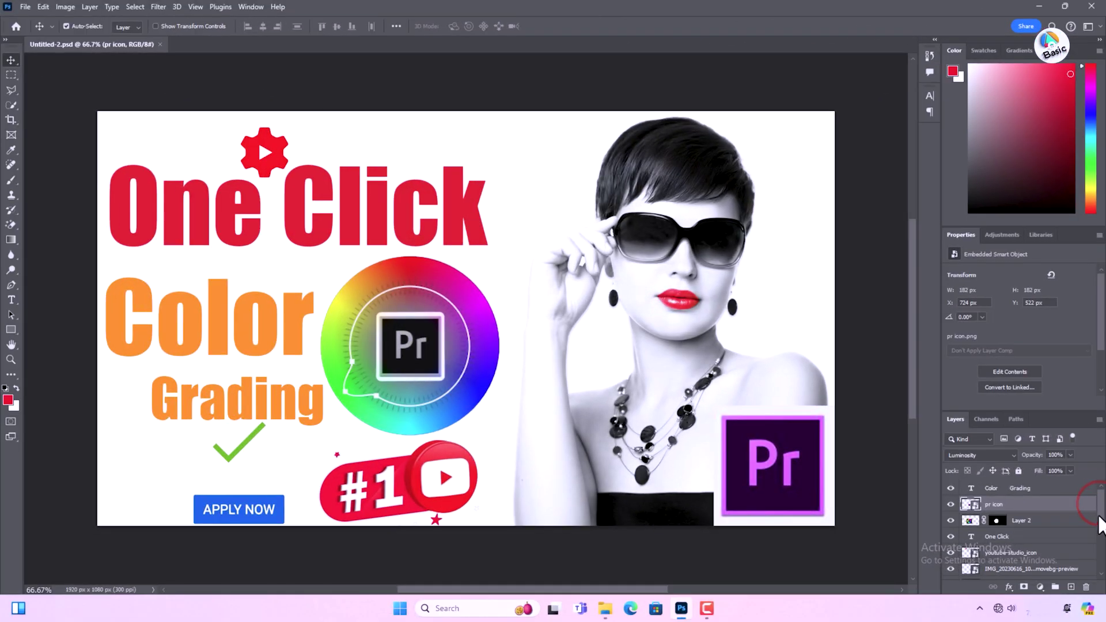
Unlock the Background layer and enable a Gradient Overlay in its blending options
left_click_drag(1099, 518, 1086, 579)
left_click(1084, 572)
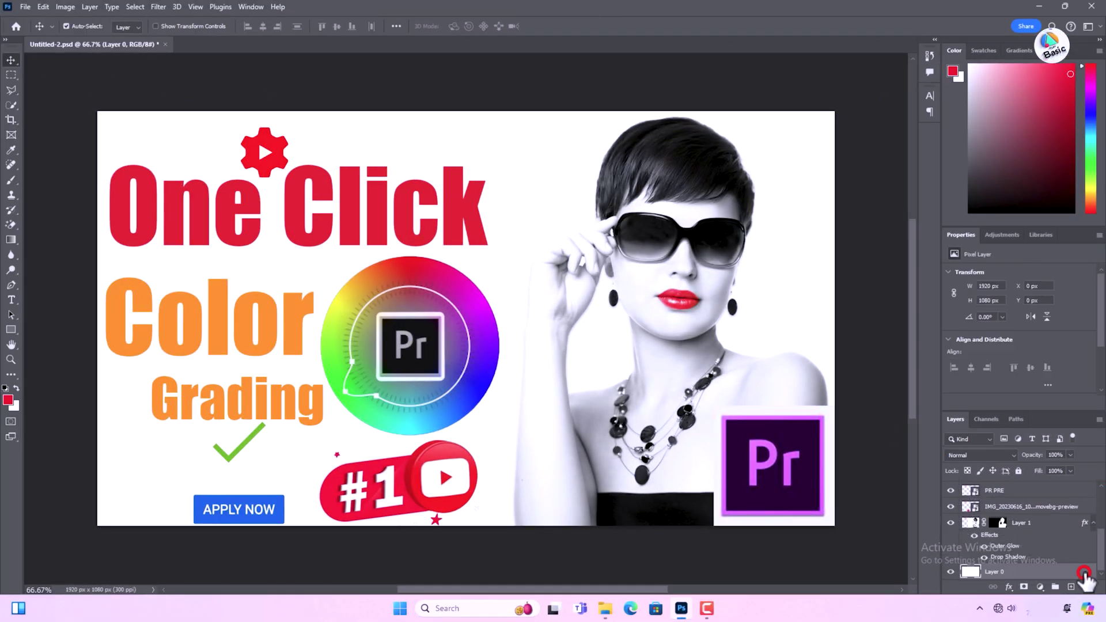
left_click(1009, 588)
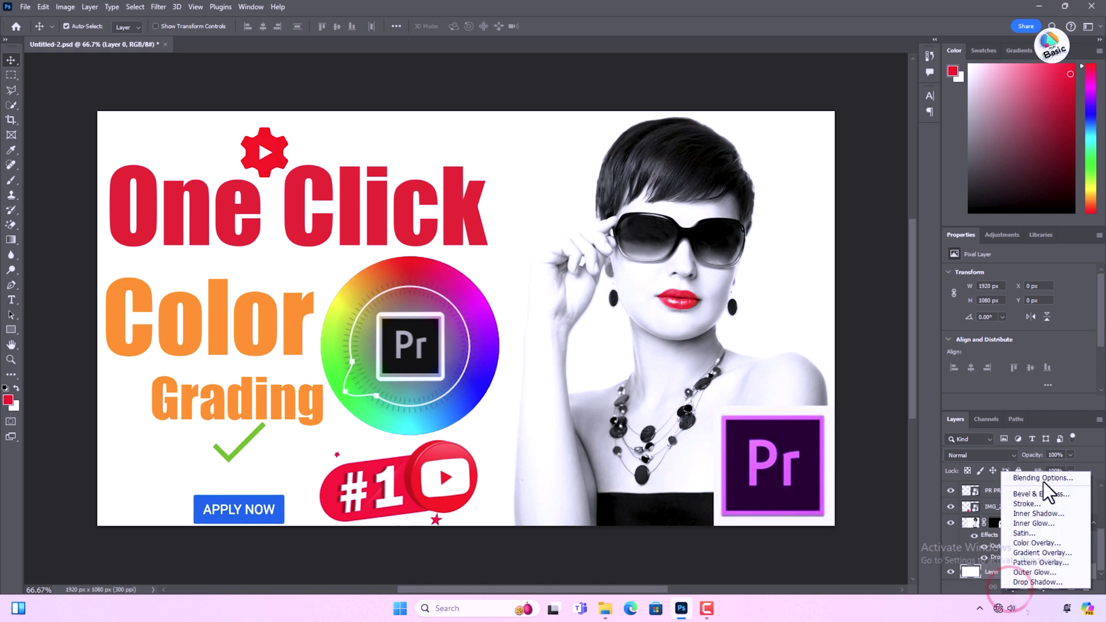
left_click(1043, 483)
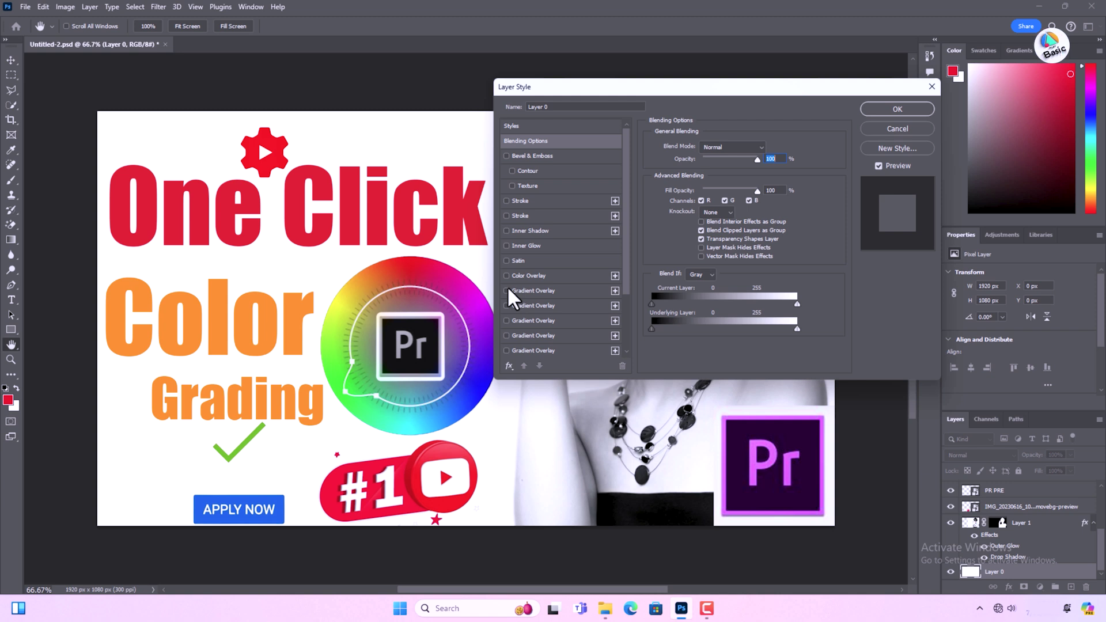
left_click(507, 291)
left_click(615, 290)
Choose the light cyan Green_01 gradient preset and apply the overlay
left_click(706, 172)
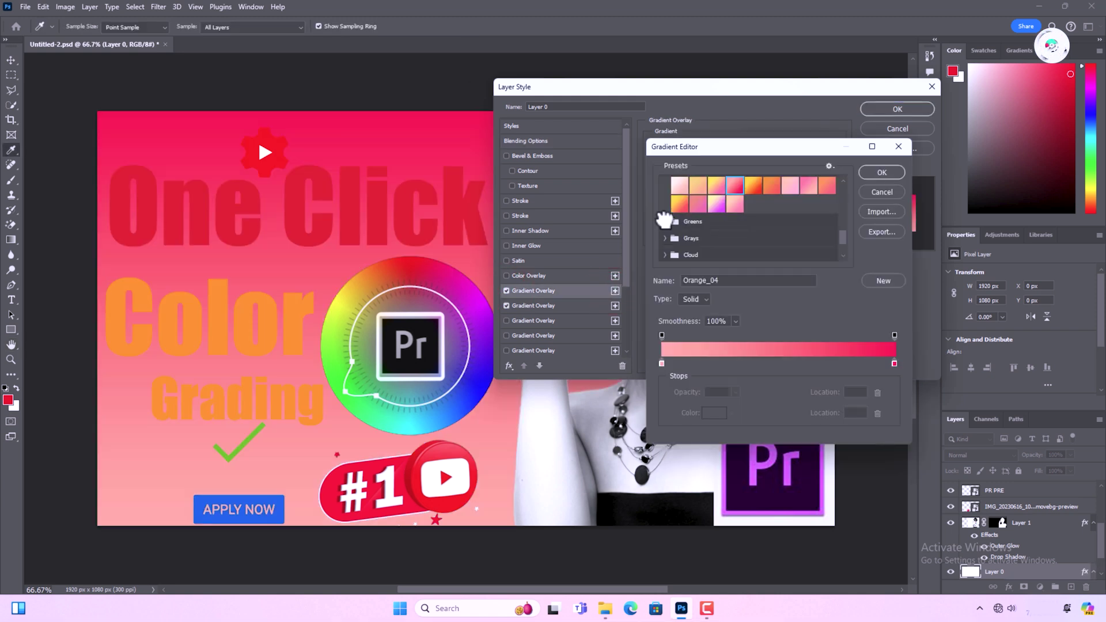
left_click(665, 221)
left_click(680, 238)
left_click(699, 240)
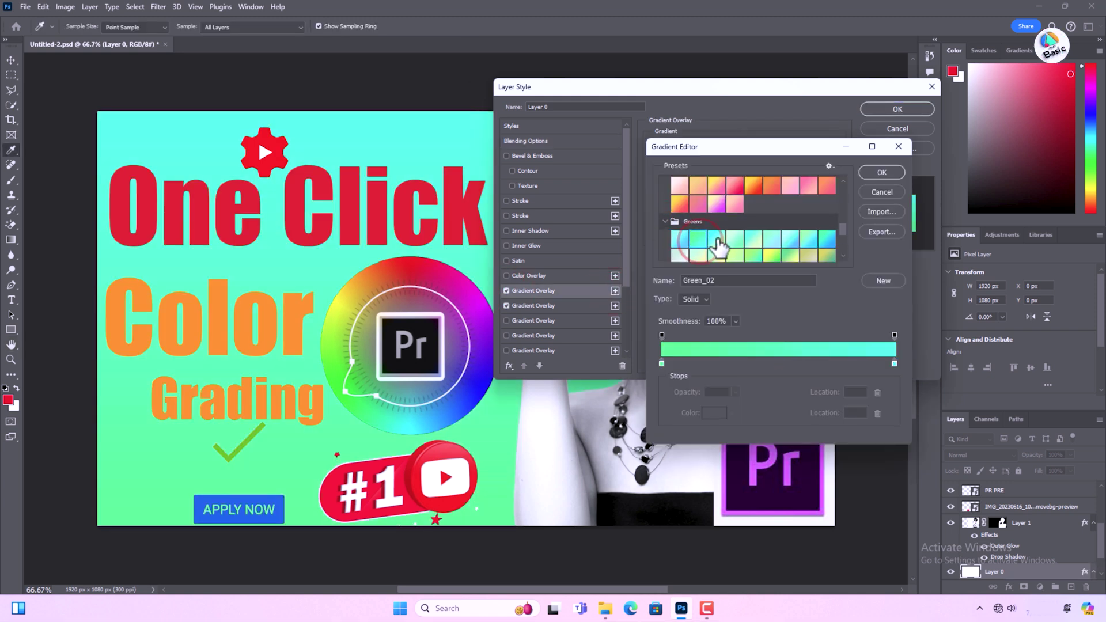
left_click(716, 239)
left_click(734, 239)
left_click(754, 239)
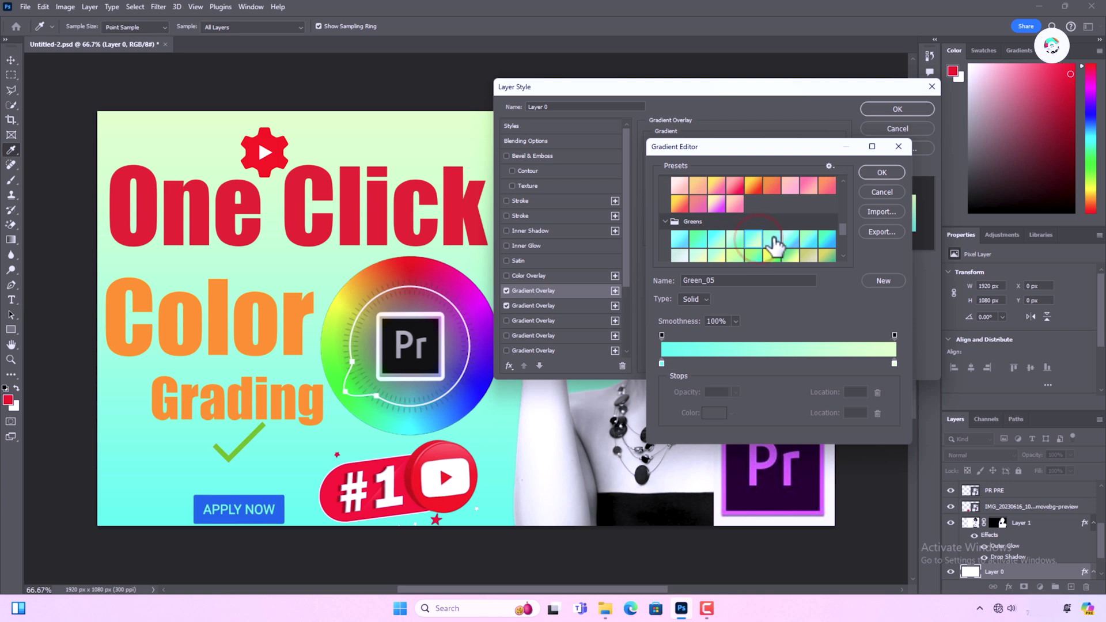
left_click(772, 239)
left_click(791, 239)
left_click(809, 239)
left_click(828, 239)
left_click(772, 254)
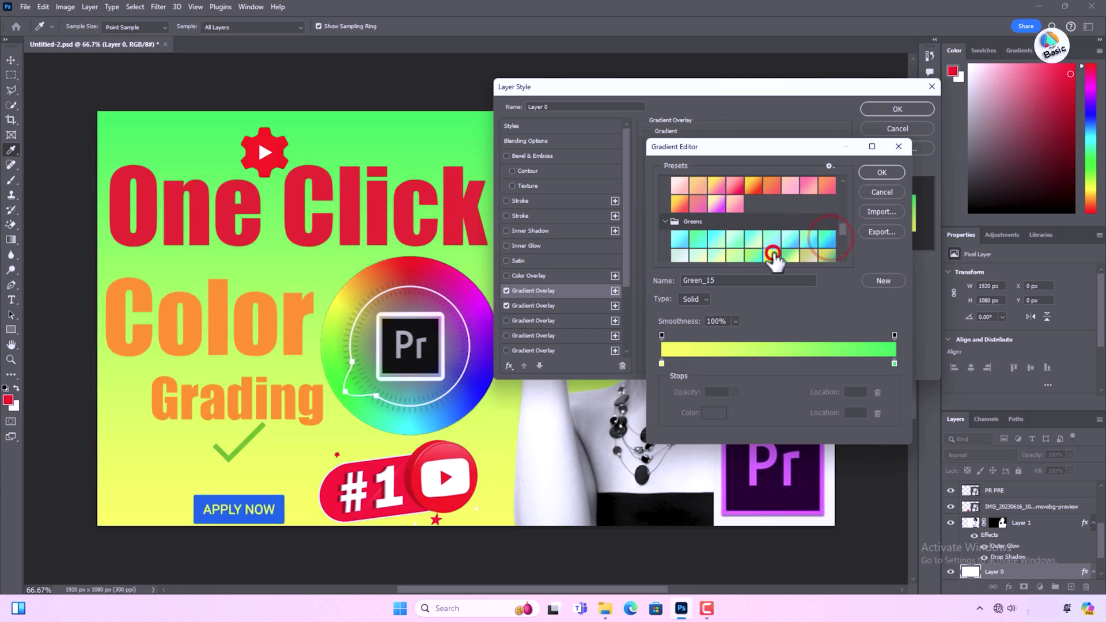
left_click(681, 238)
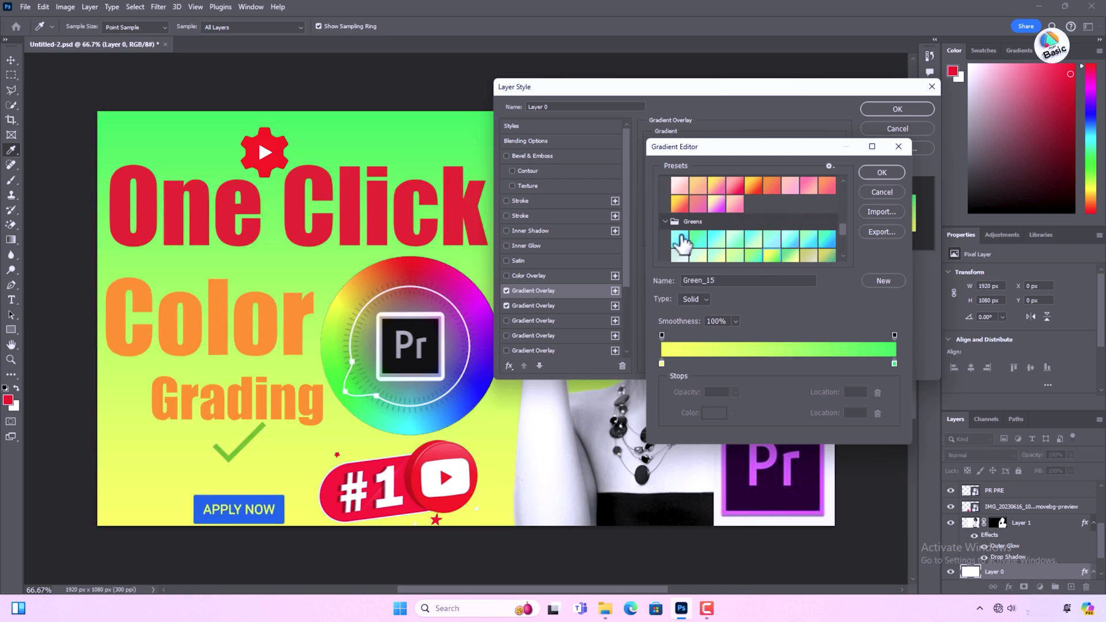
left_click(878, 171)
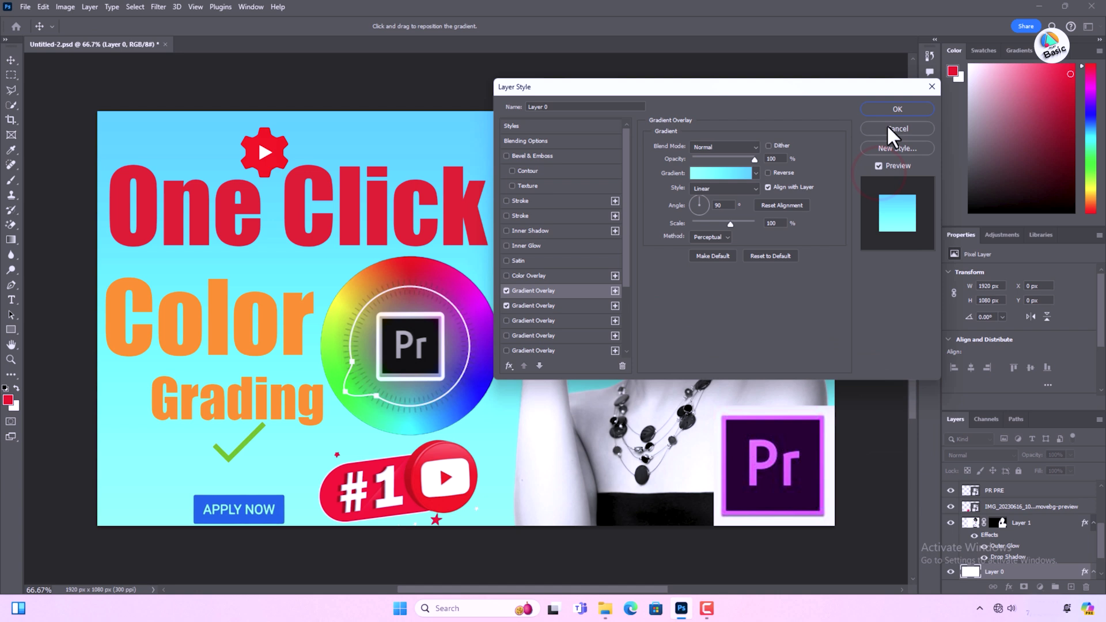
left_click(890, 108)
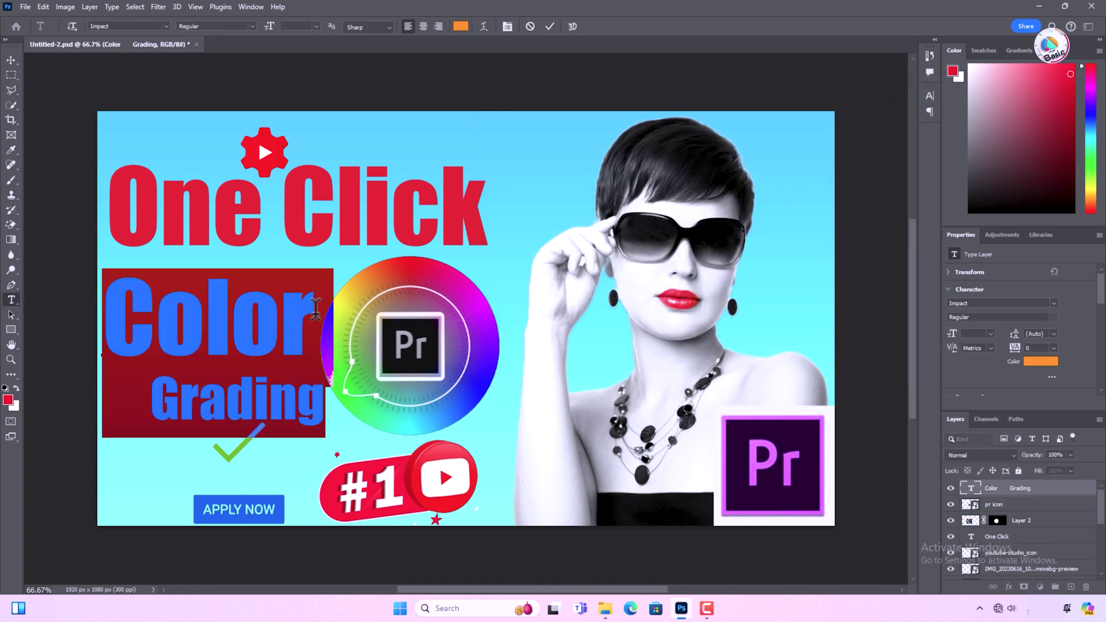
Recolour the word Color dark blue and the word Grading purple (740096)
left_click(461, 26)
left_click(503, 295)
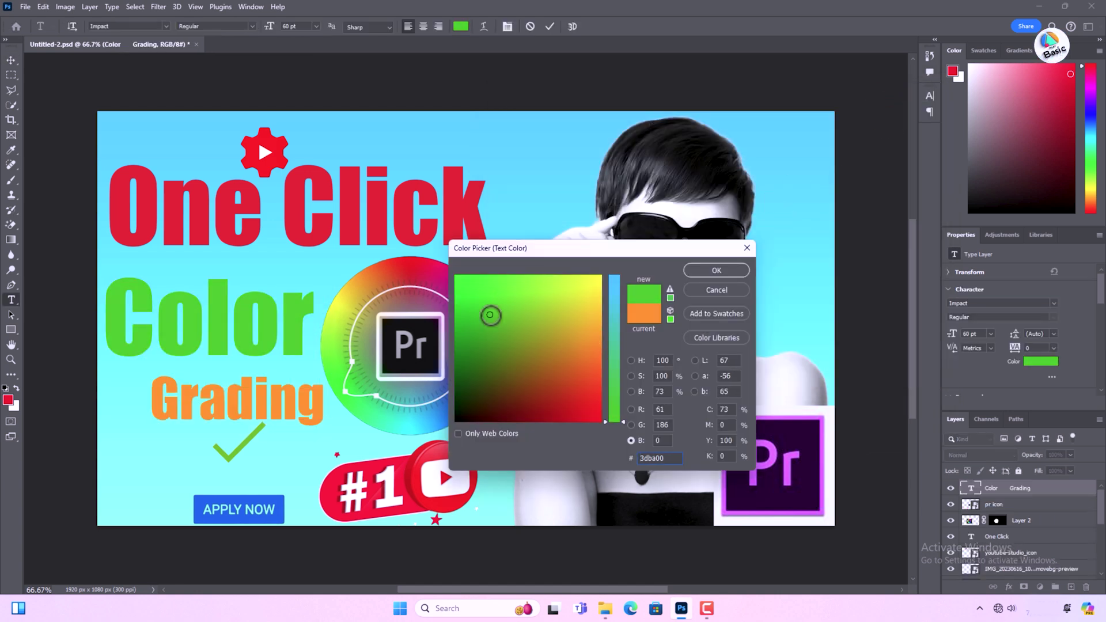
left_click(553, 339)
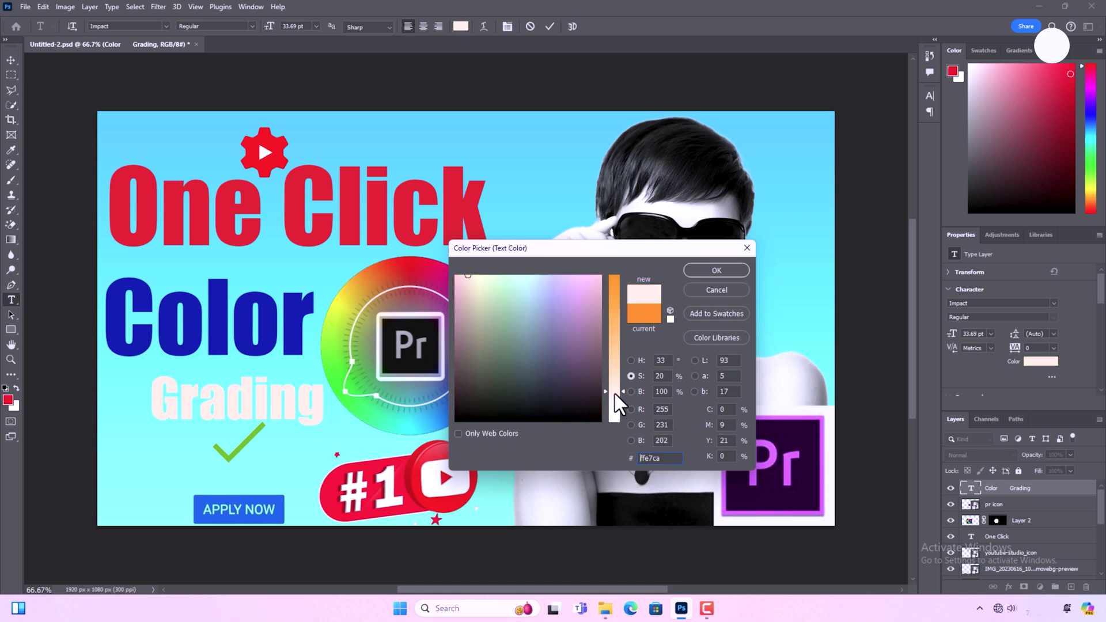
left_click_drag(618, 403, 621, 275)
mouse_move(474, 291)
left_mouse_down()
mouse_move(486, 326)
mouse_move(565, 310)
left_mouse_up()
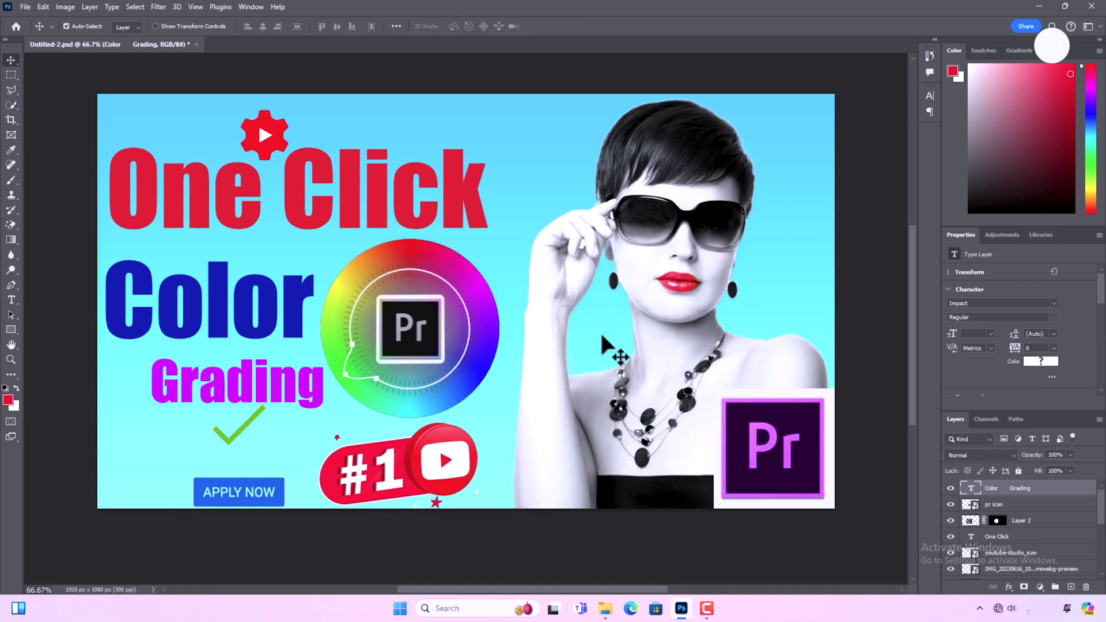
key("ctrl+plus")
key("ctrl+minus")
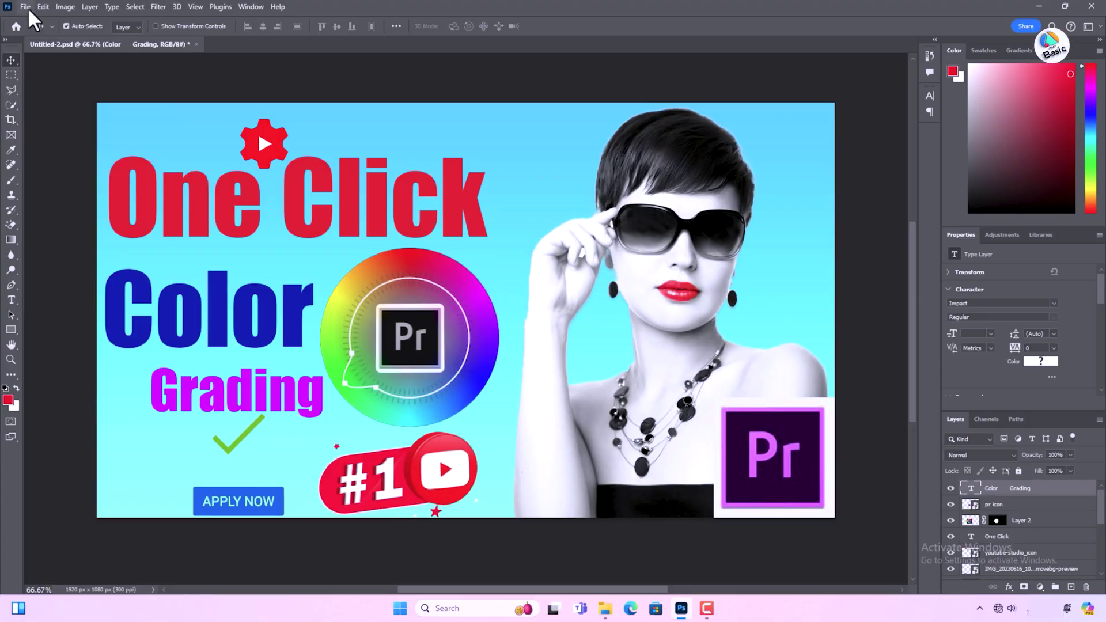
Save a copy of the thumbnail as a JPEG named 'thumbnail-design' in Downloads
left_click(28, 8)
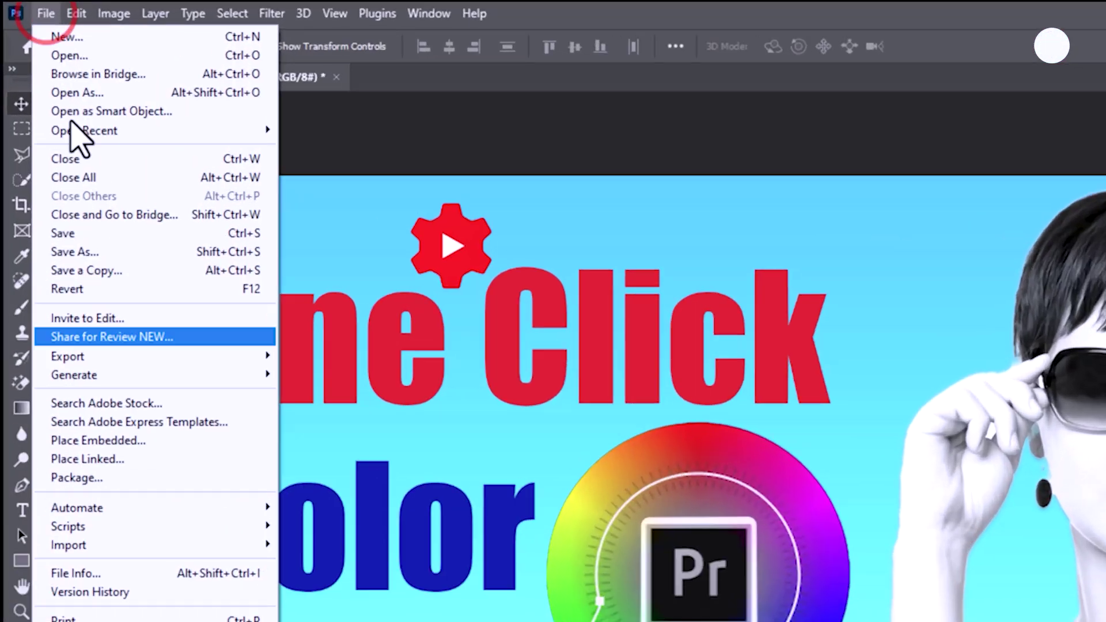
left_click(122, 305)
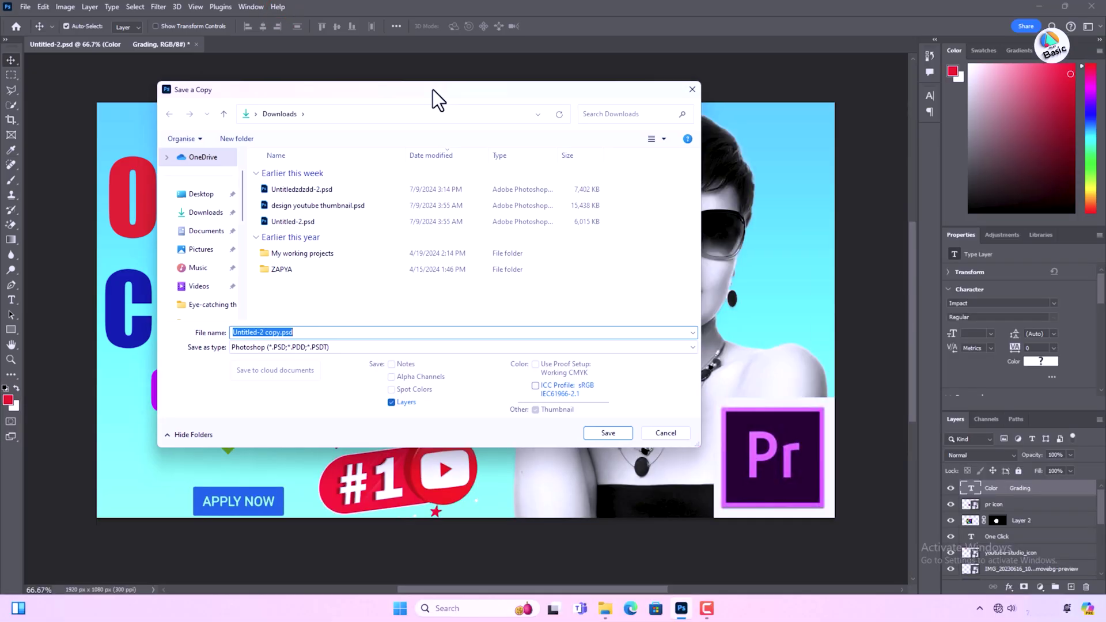
left_click_drag(432, 99, 468, 131)
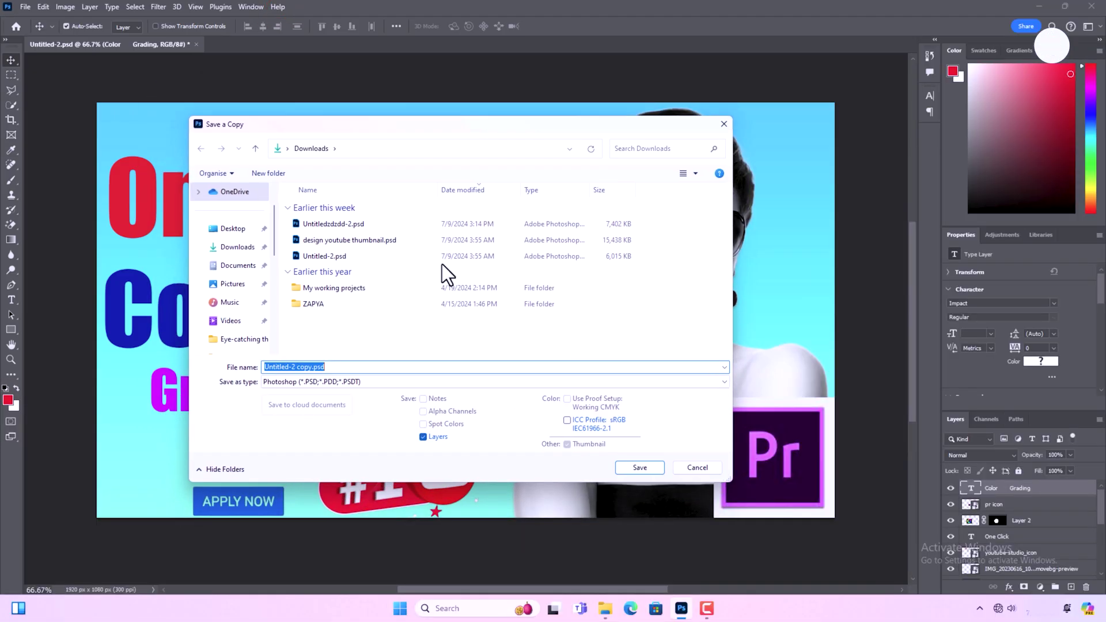
left_click(724, 382)
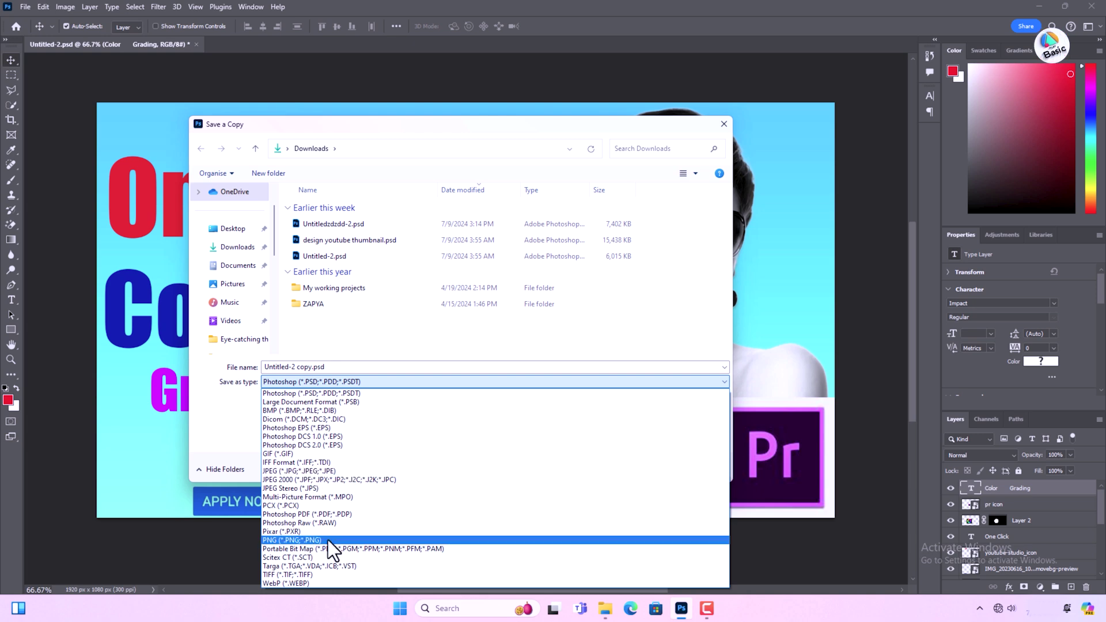
left_click(313, 470)
left_click(332, 370)
key("ctrl+a")
type("thumbnail-design")
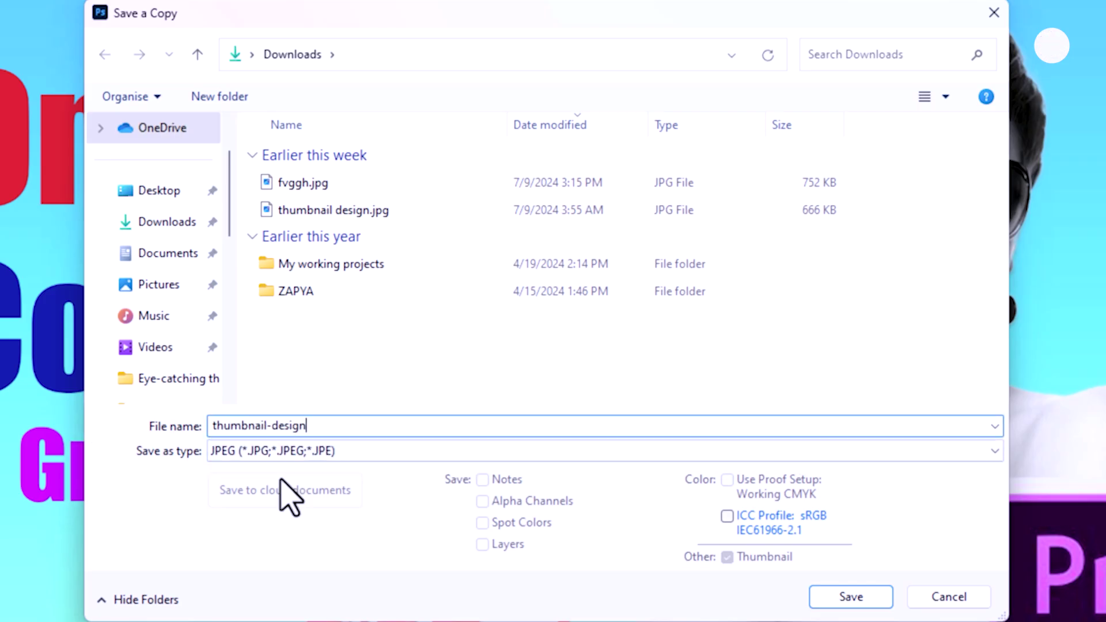
left_click(867, 598)
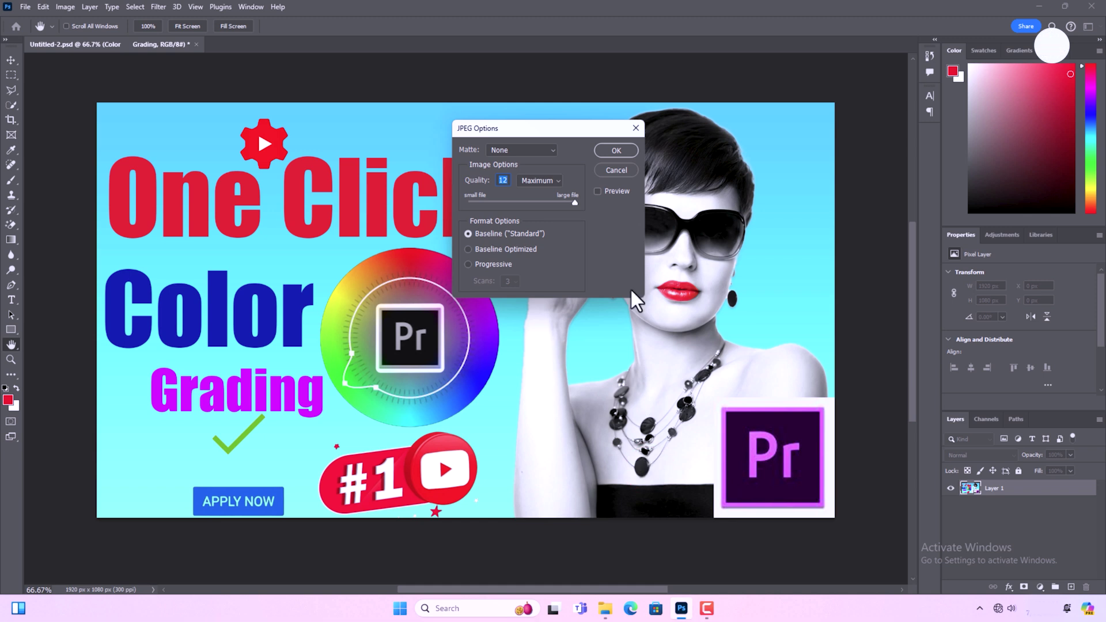
Accept JPEG quality 12 (Maximum) to finish saving the copy
left_click(615, 149)
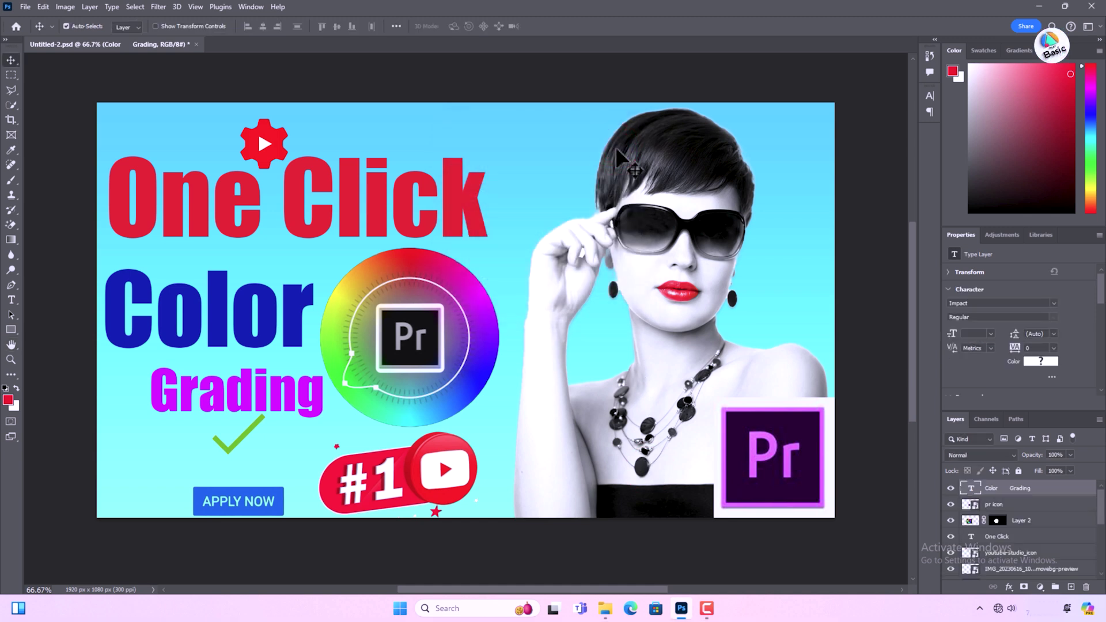